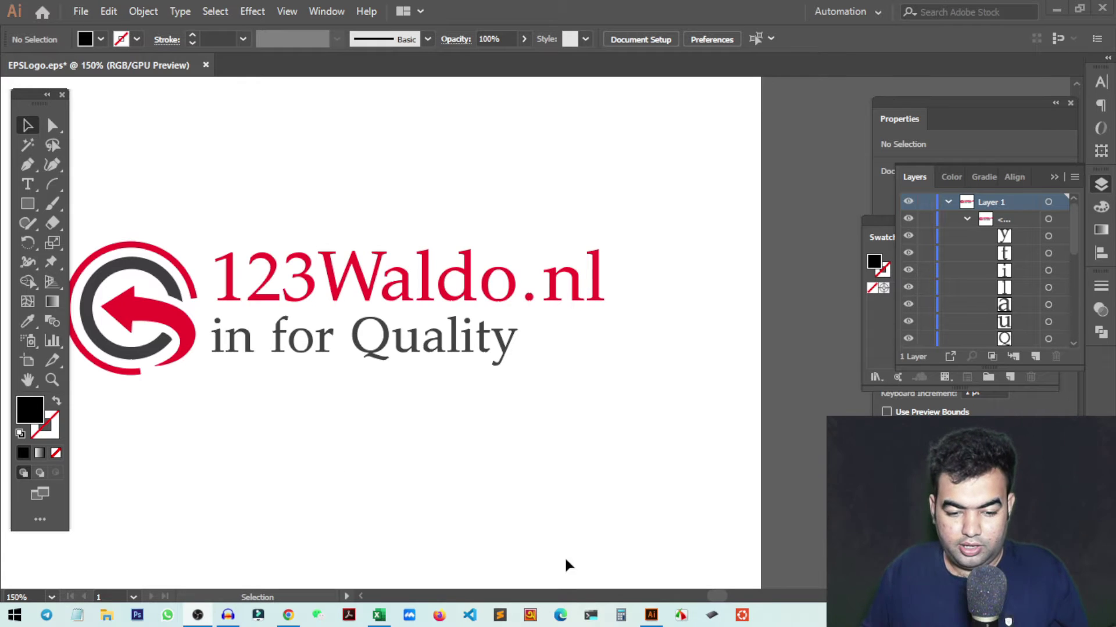
# Launch Snipping Tool from the Start menu by searching 'sn'
pyautogui.scroll(-2, 596, 472)
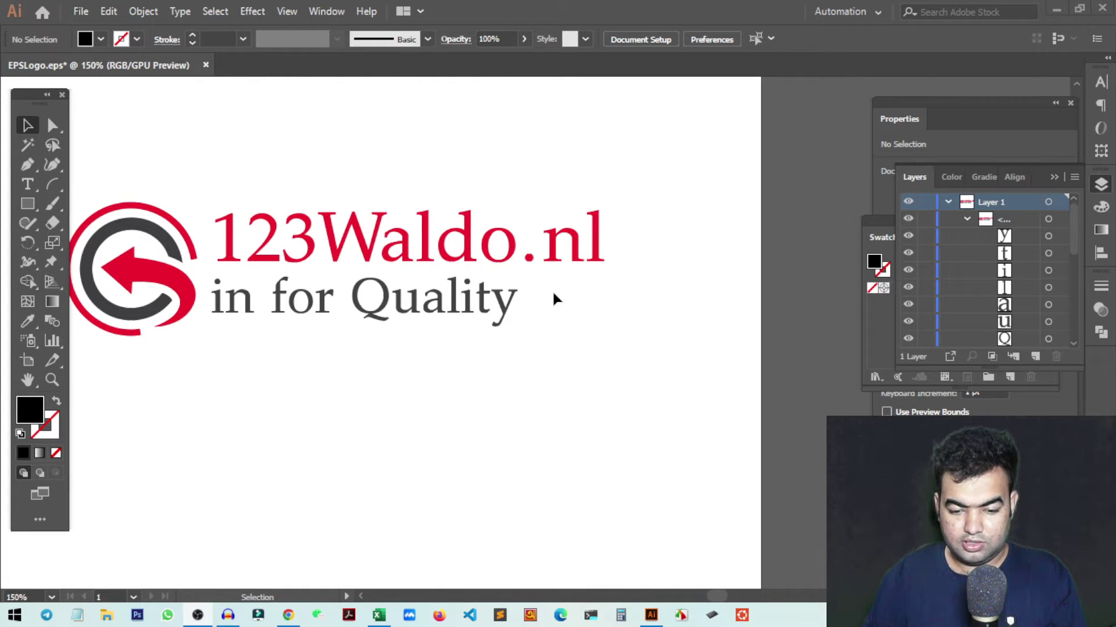
pyautogui.scroll(-2, 551, 308)
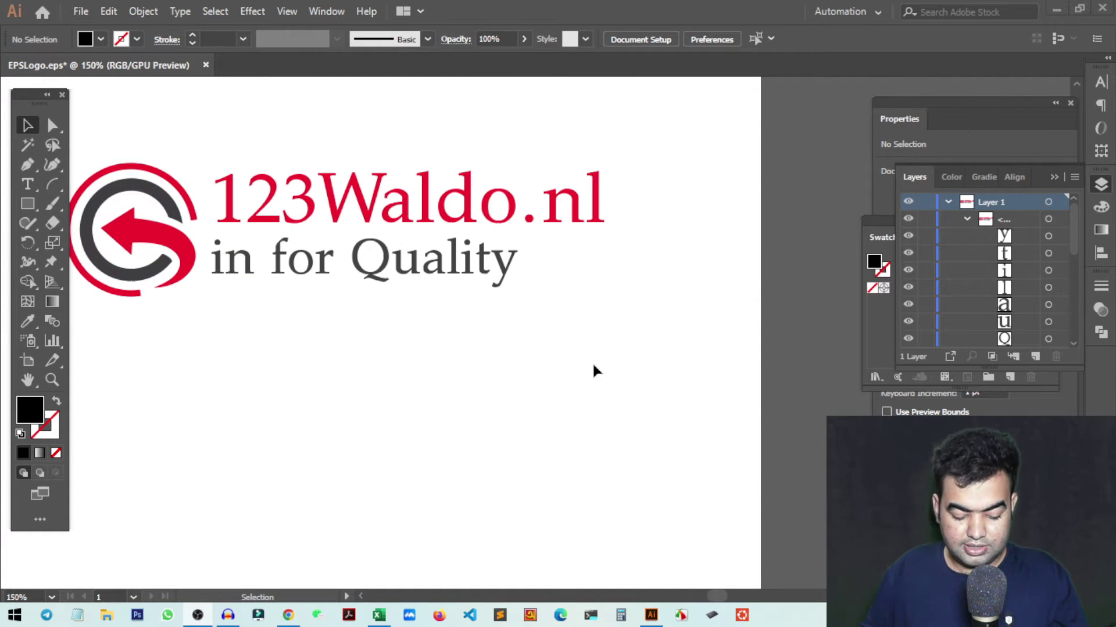
pyautogui.click(15, 615)
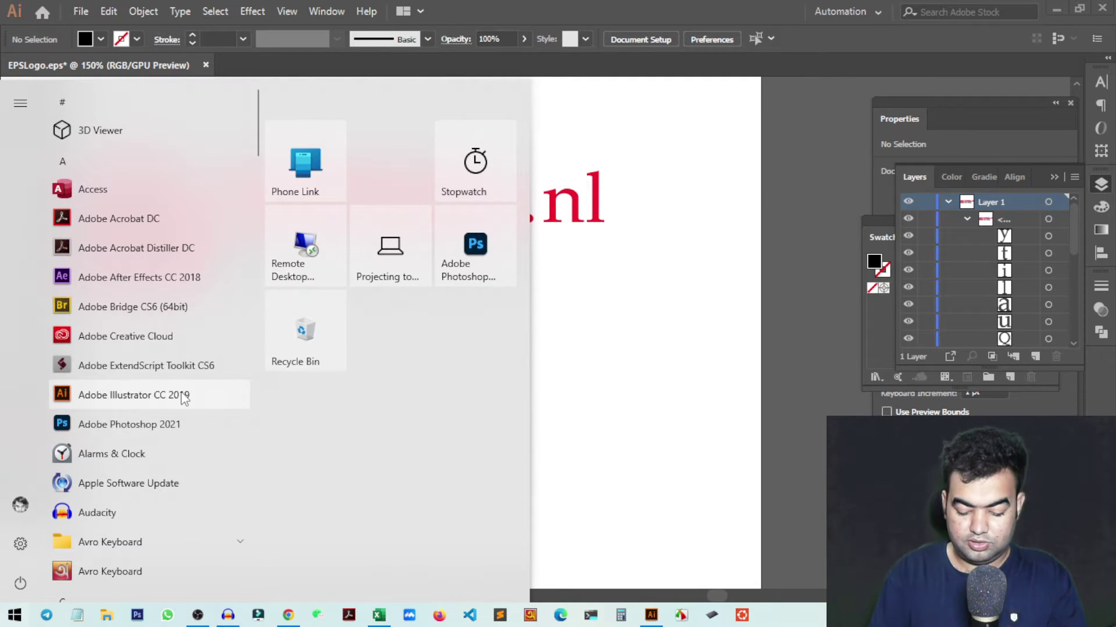
pyautogui.write('sn')
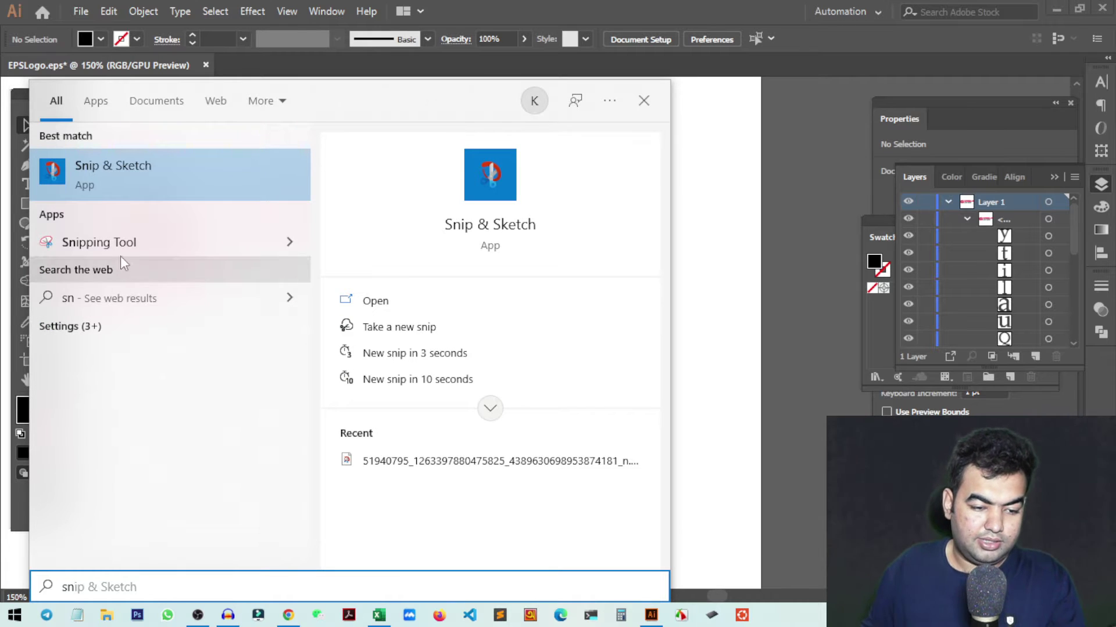
pyautogui.click(124, 243)
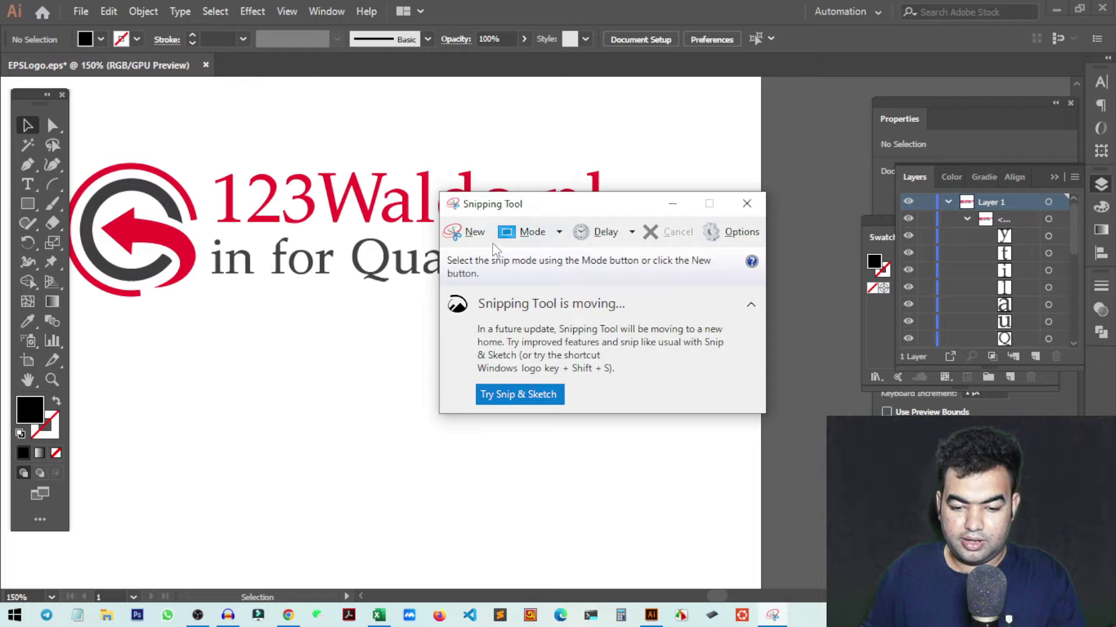
# Take a rectangular snip of just the word 'Quality' from the logo
pyautogui.click(526, 233)
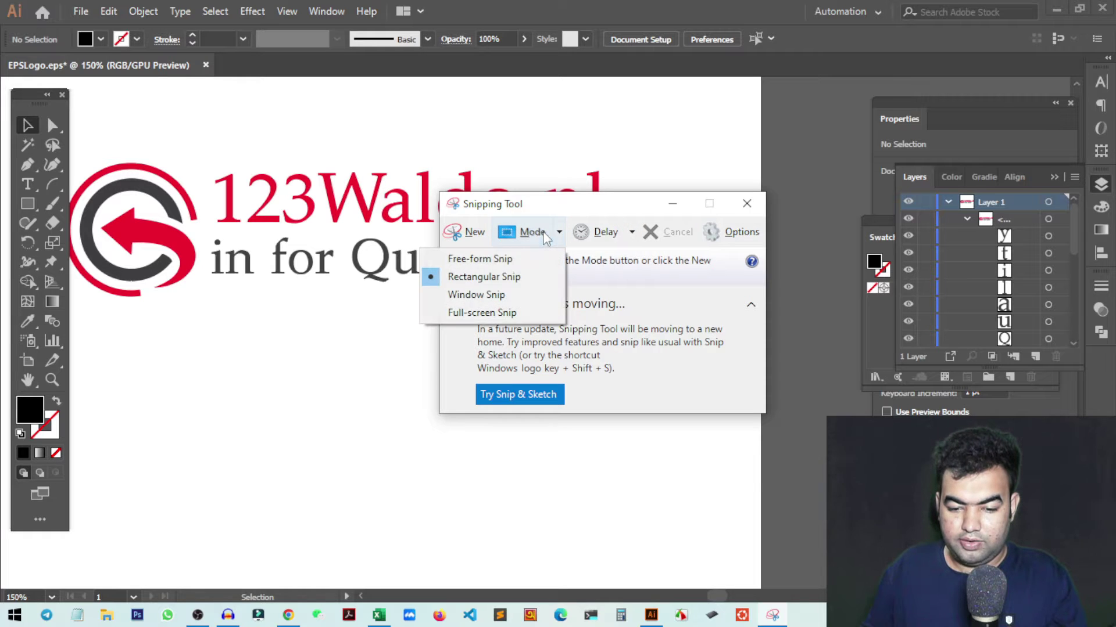
pyautogui.click(498, 277)
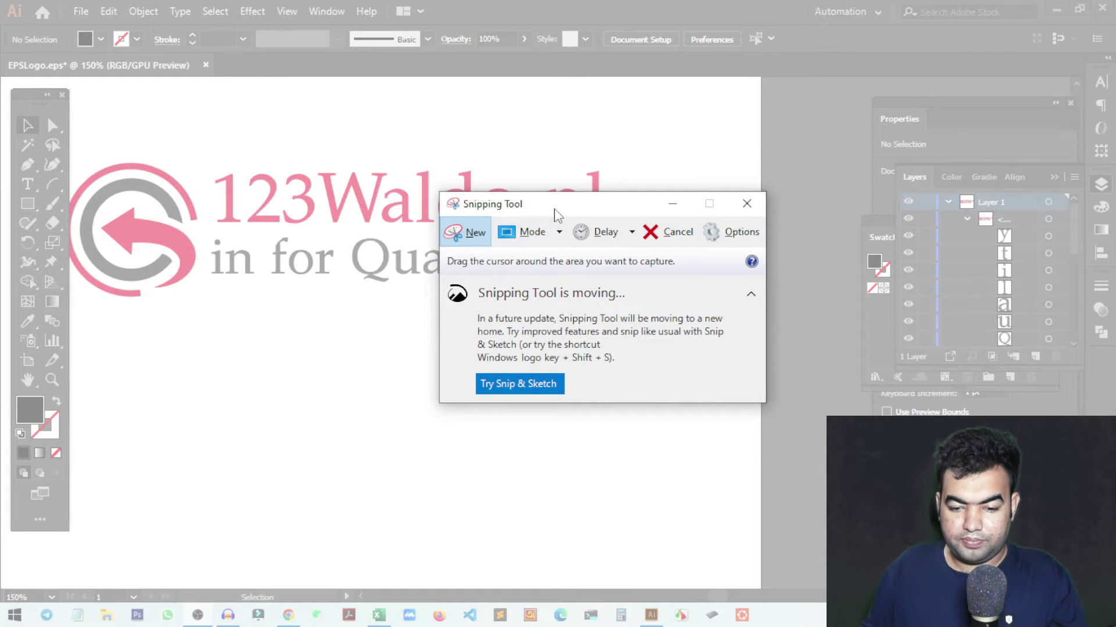
pyautogui.moveTo(557, 213); pyautogui.dragTo(742, 139)
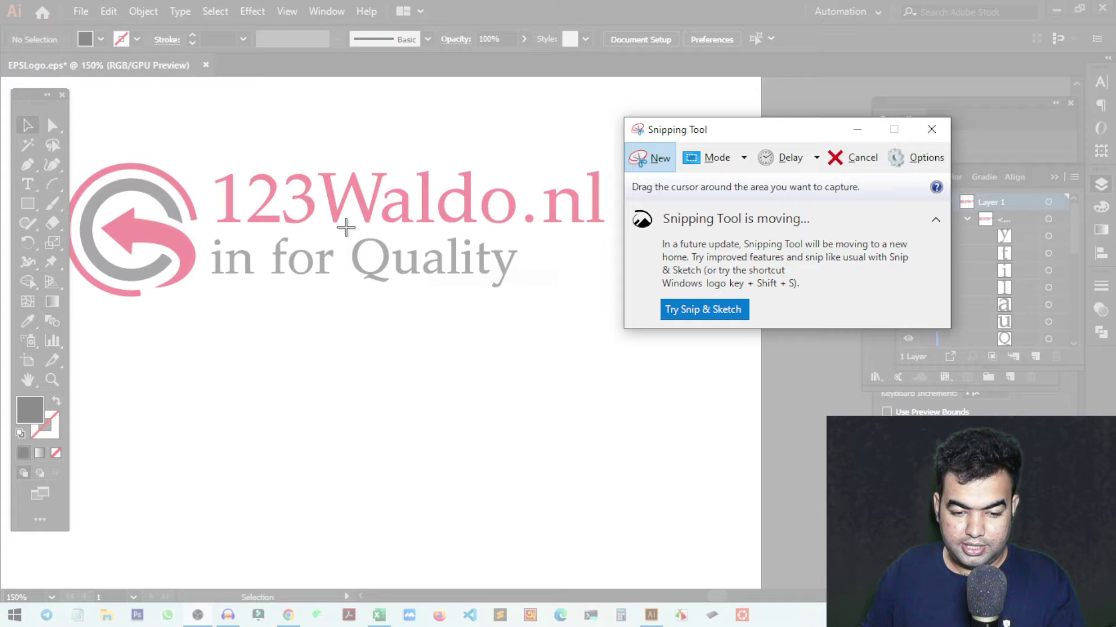
pyautogui.moveTo(346, 228); pyautogui.dragTo(598, 399)
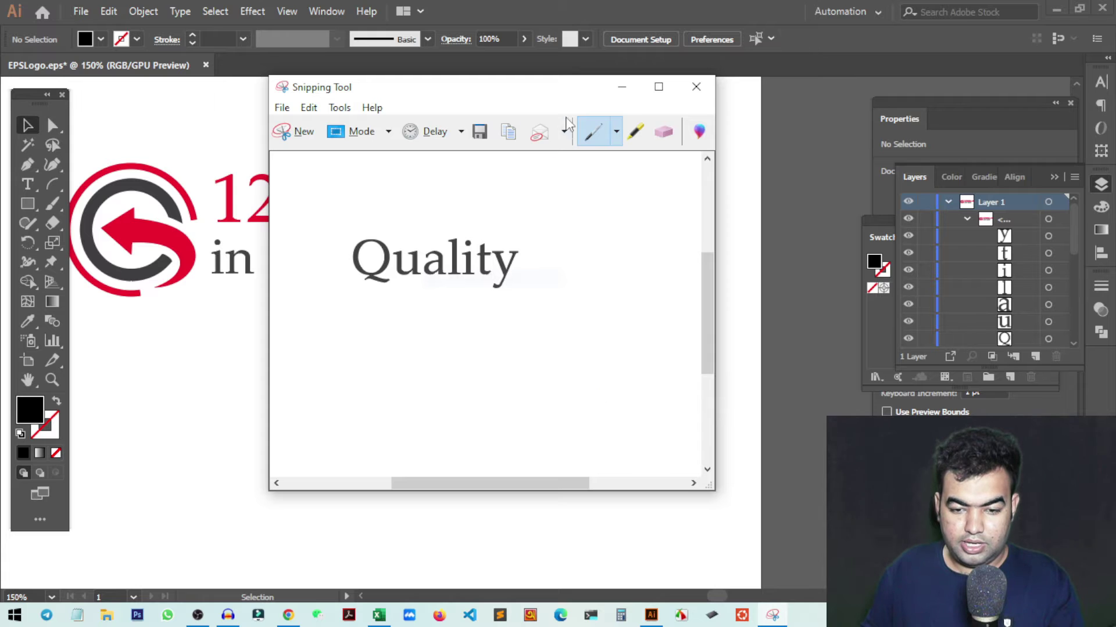
pyautogui.moveTo(616, 88); pyautogui.dragTo(673, 97)
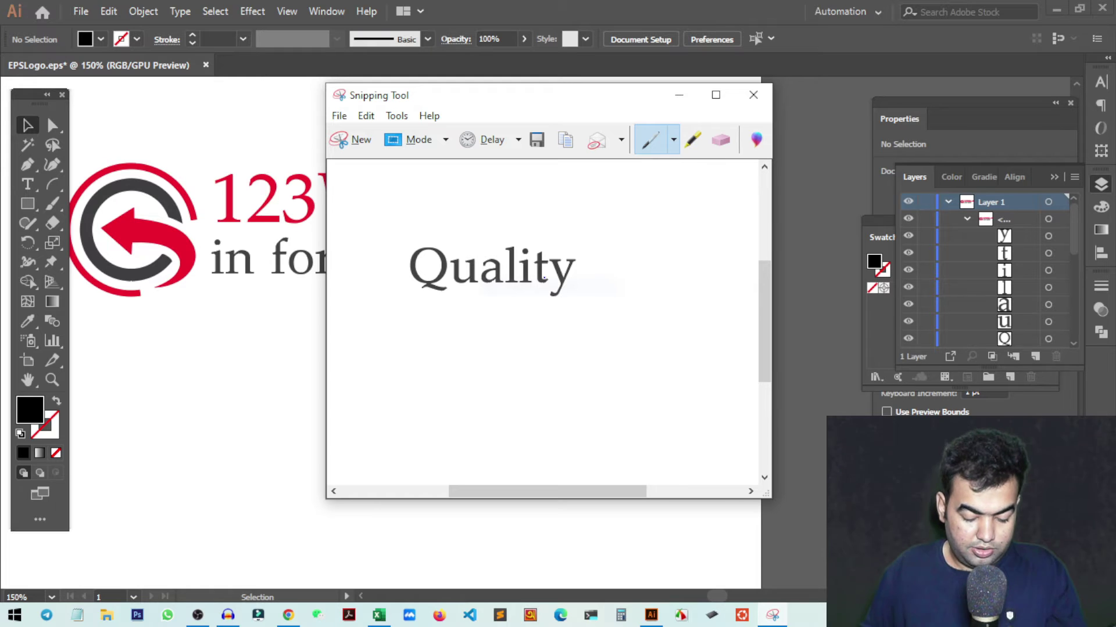
# Save the 'Quality' snip to the Desktop folder as Capture.PNG
pyautogui.click(538, 140)
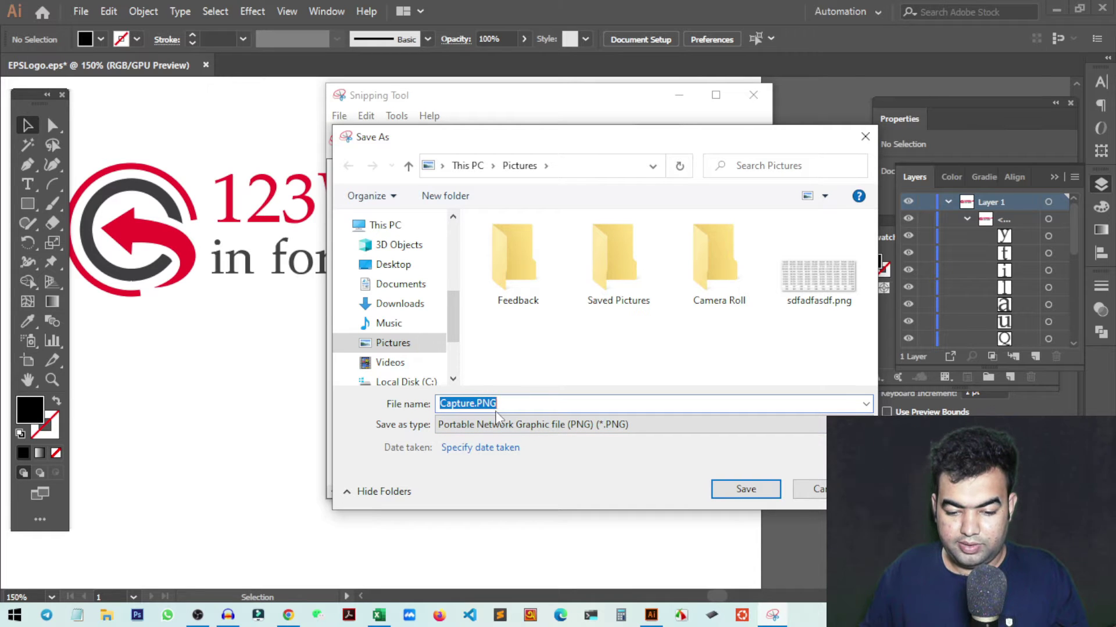
pyautogui.click(401, 265)
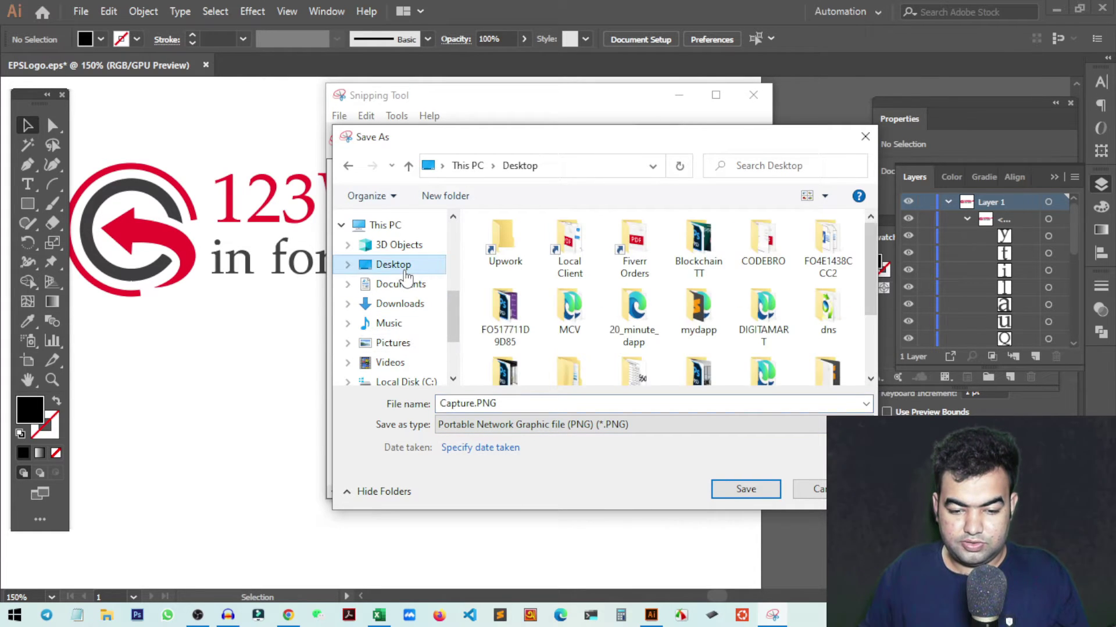
pyautogui.click(763, 490)
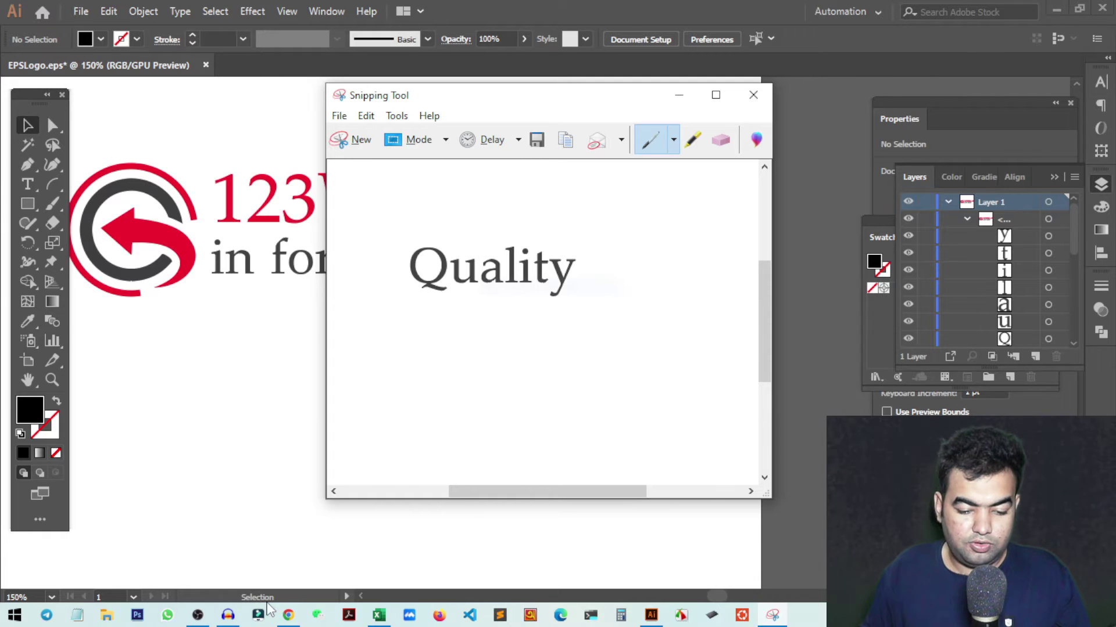
# Open fontsquirrel.com/matcherator in Chrome and bring the Upload Image box into view
pyautogui.click(288, 615)
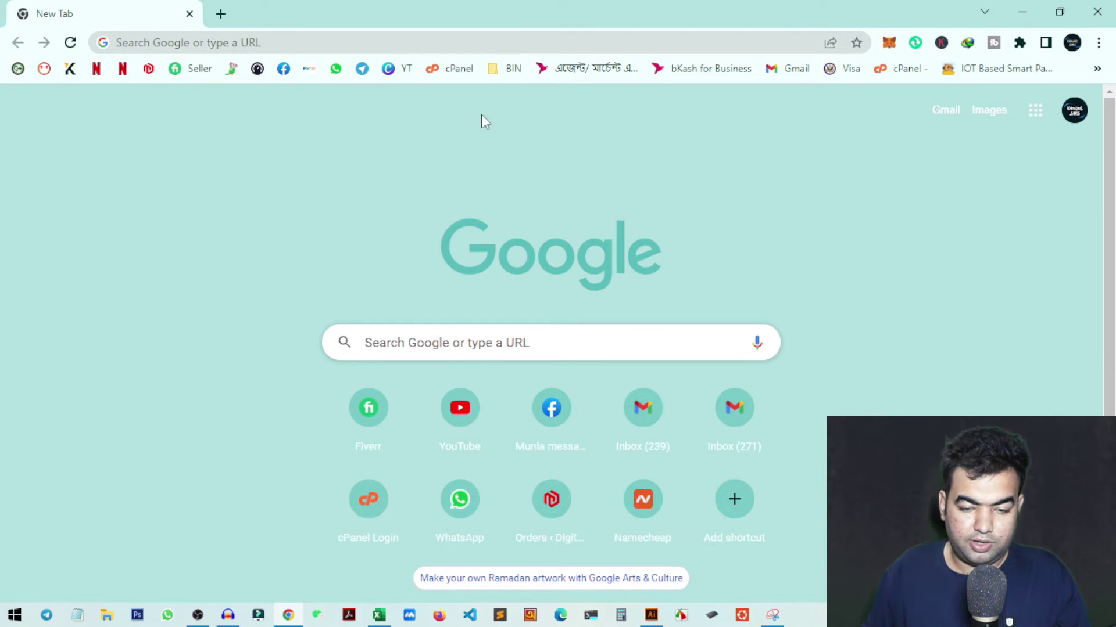
pyautogui.click(472, 34)
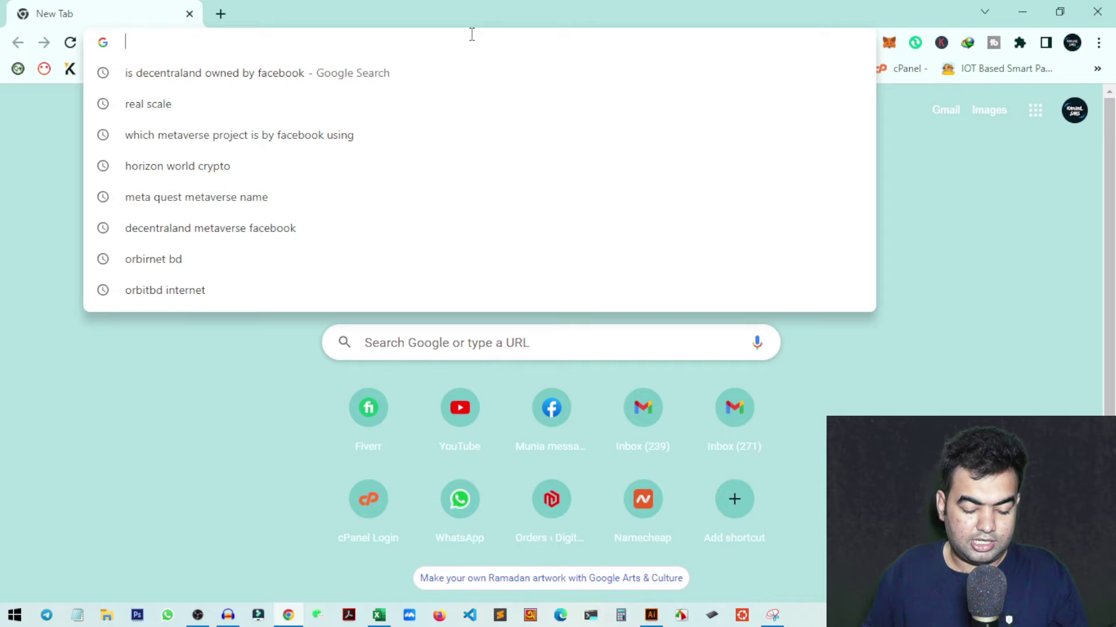
pyautogui.write('fontsquirrel.com/matcherator')
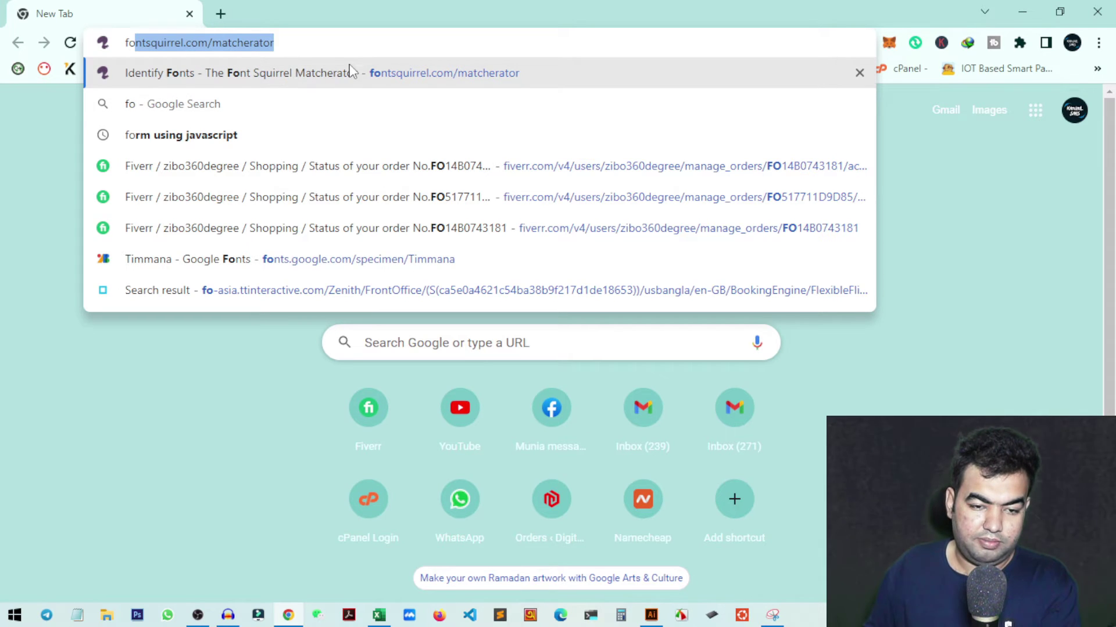
pyautogui.click(324, 80)
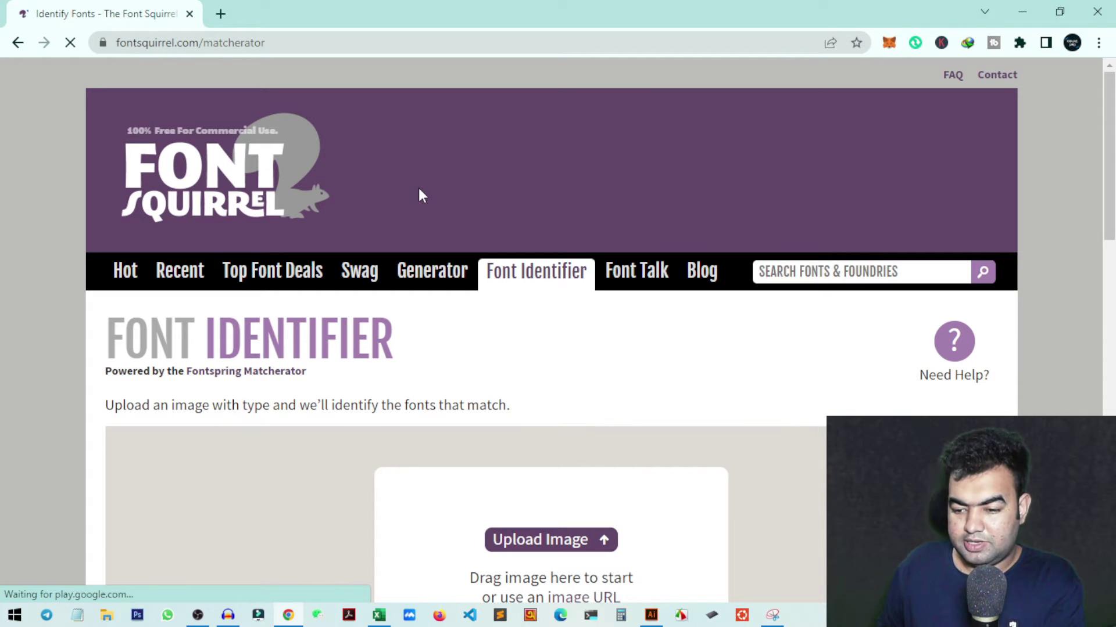
pyautogui.scroll(-8, 628, 242)
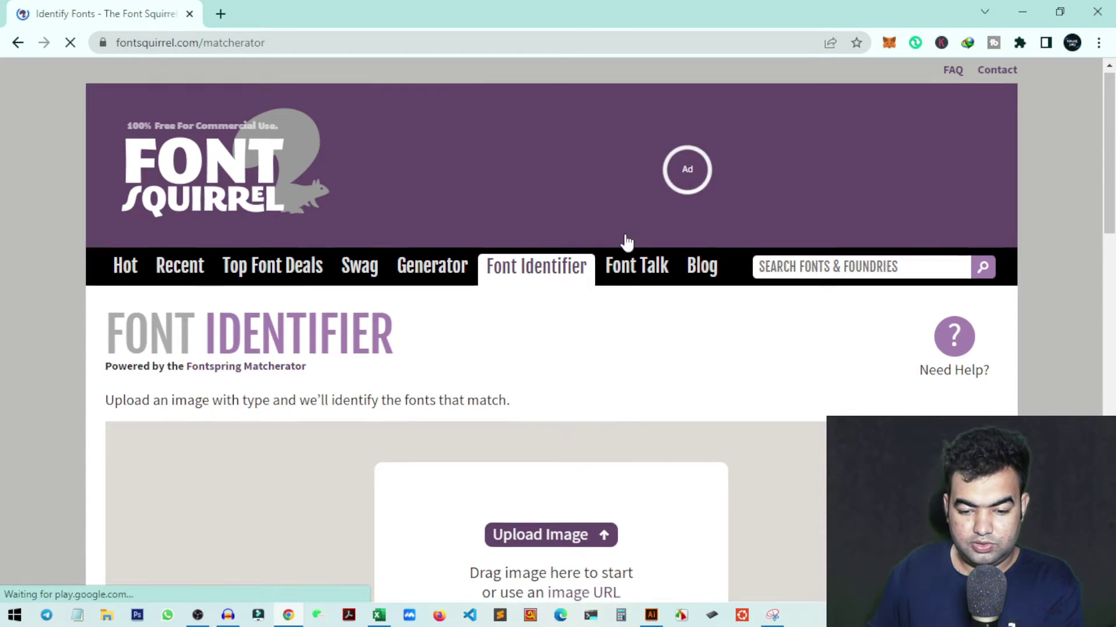
pyautogui.scroll(-7, 924, 310)
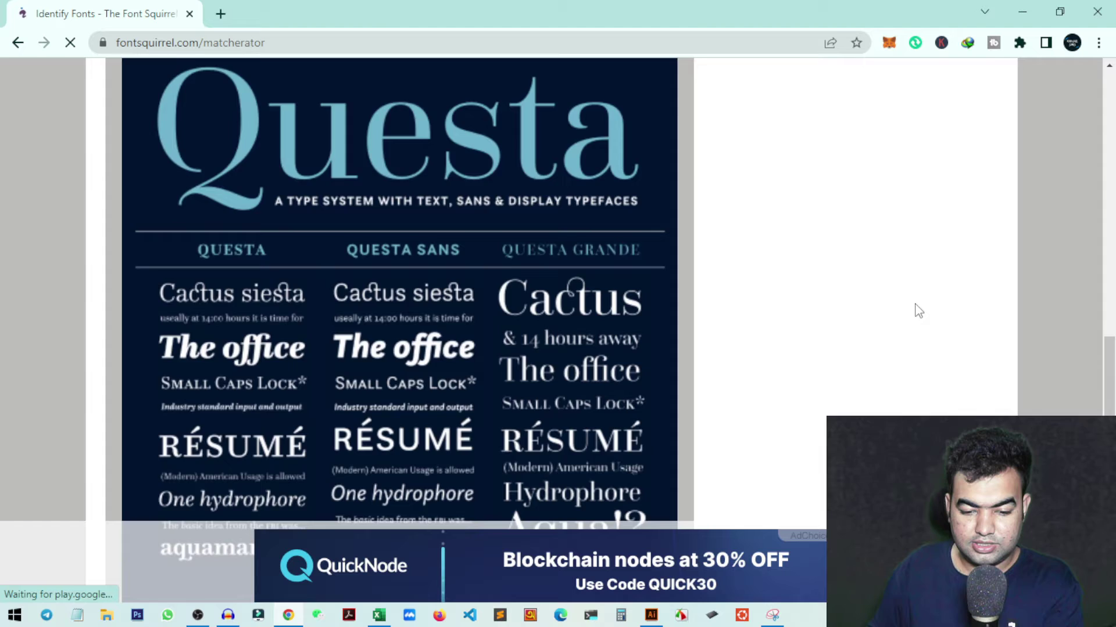
pyautogui.scroll(11, 906, 305)
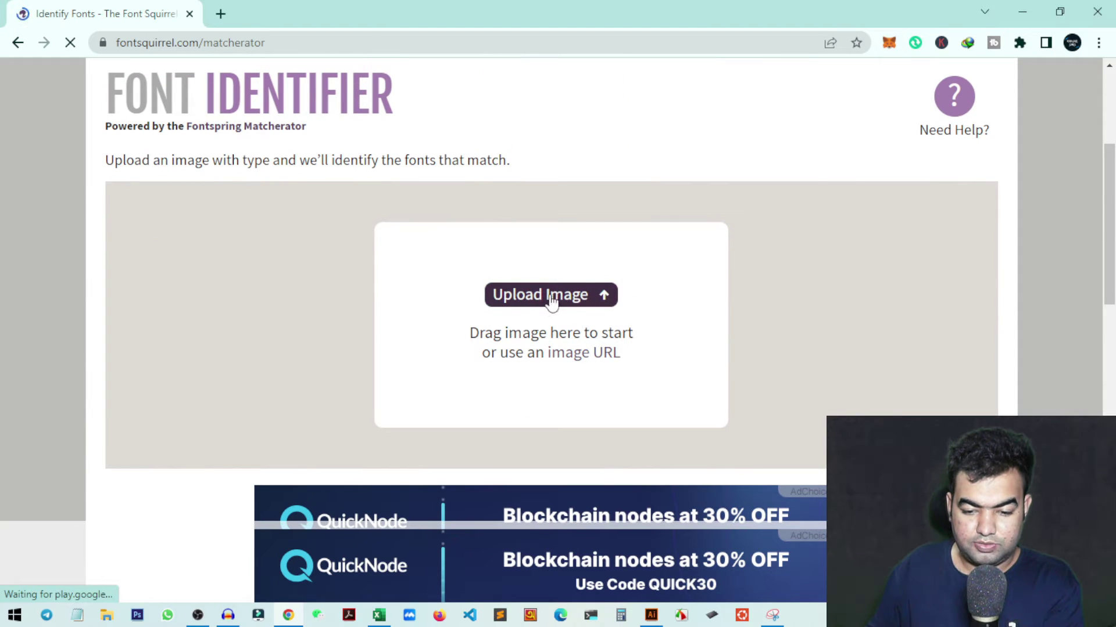
# Upload Capture.PNG from the Desktop to the Matcherator font identifier
pyautogui.click(583, 298)
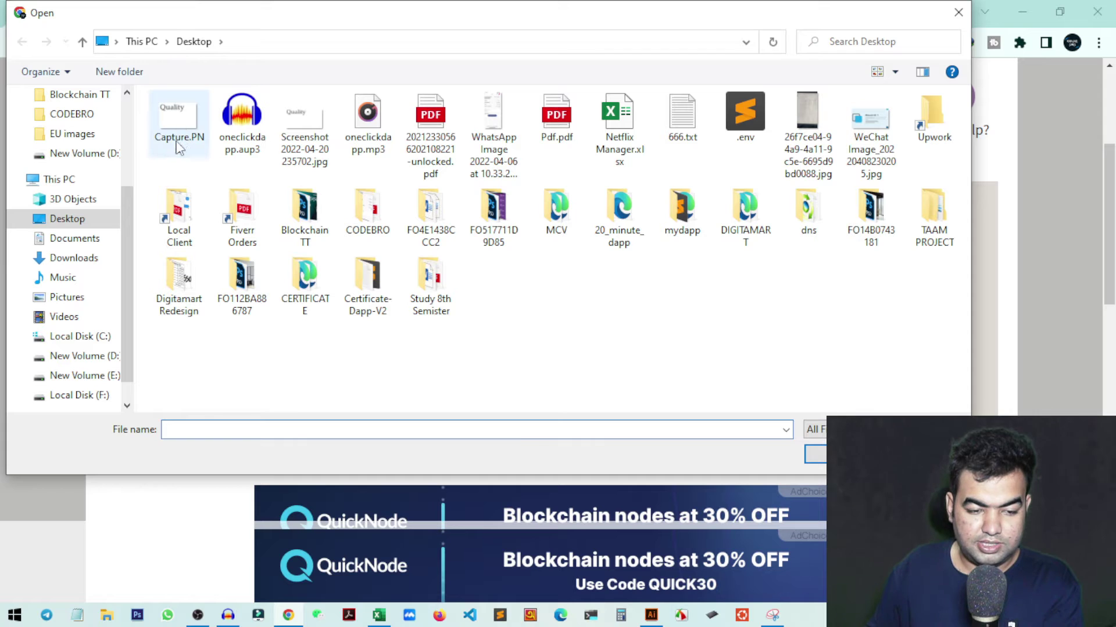
pyautogui.click(190, 150)
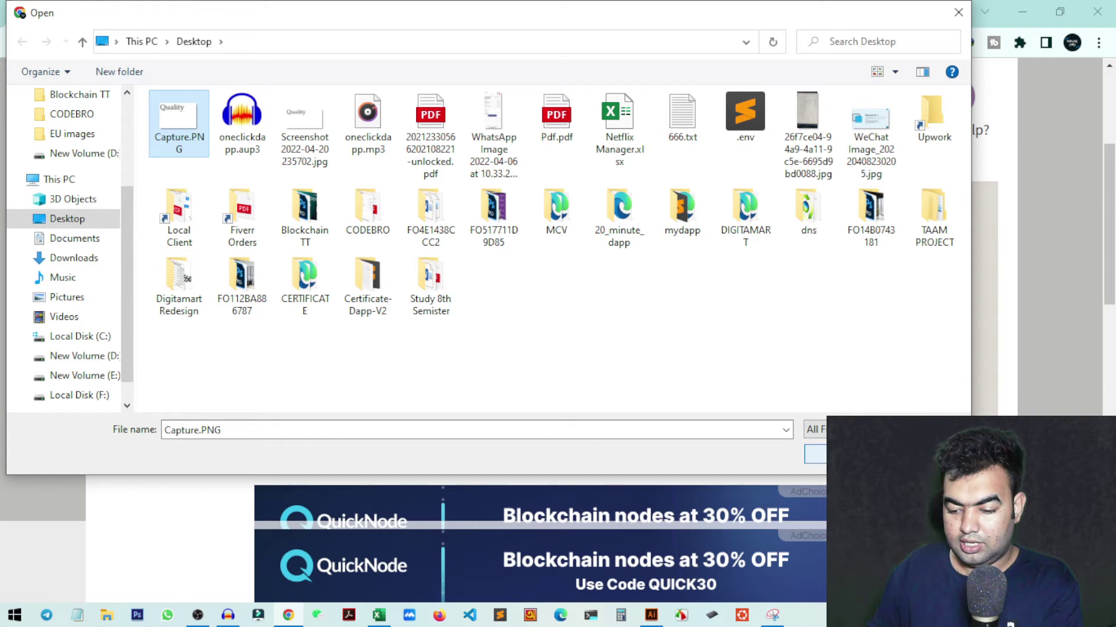
pyautogui.click(815, 454)
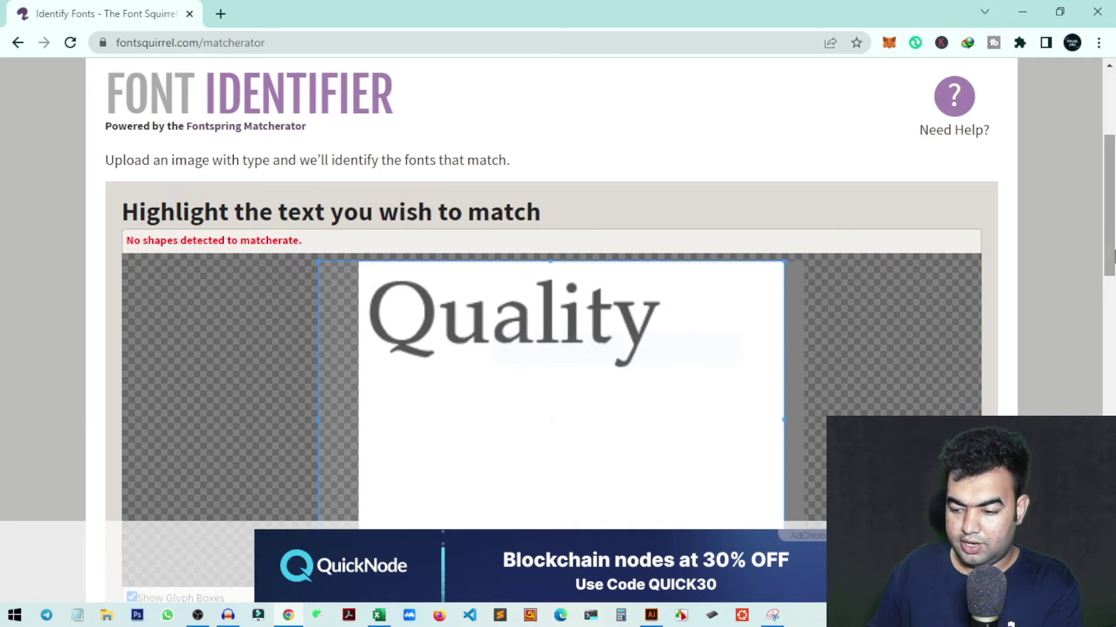
# Shrink the crop box tightly around 'Quality' and scroll down to Matcherate It!
pyautogui.scroll(-1, 1114, 256)
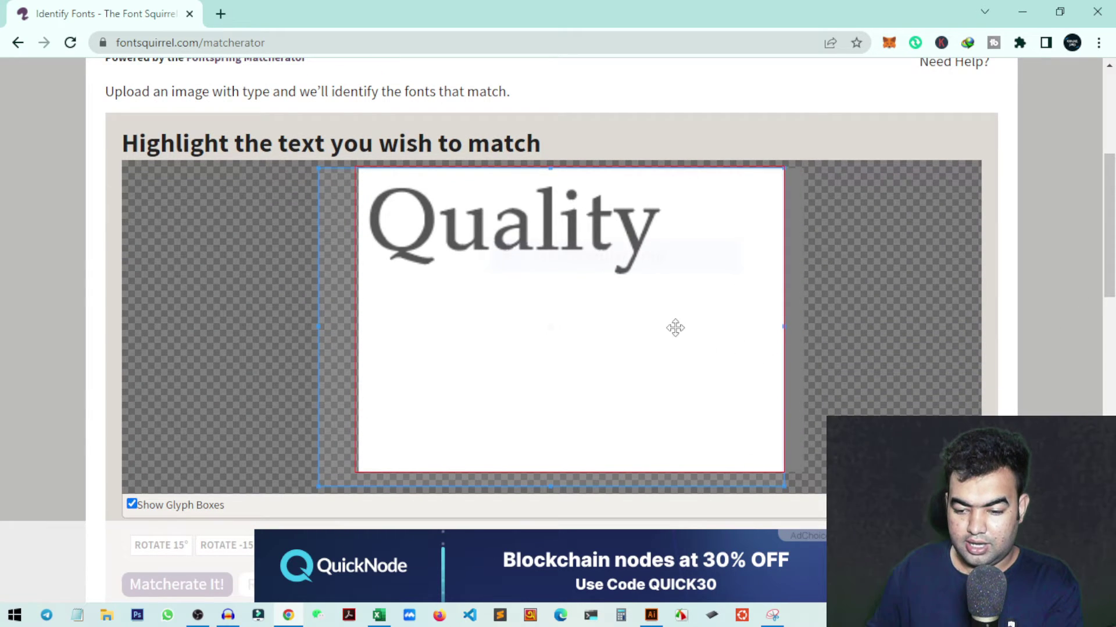
pyautogui.moveTo(784, 487); pyautogui.dragTo(726, 324)
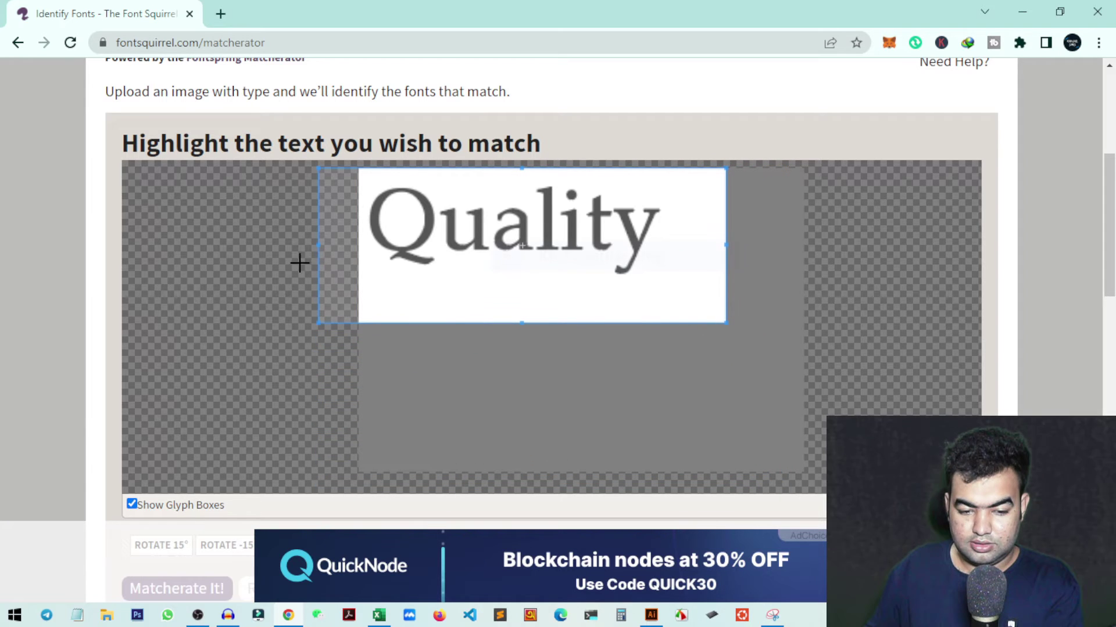
pyautogui.moveTo(317, 245); pyautogui.dragTo(360, 247)
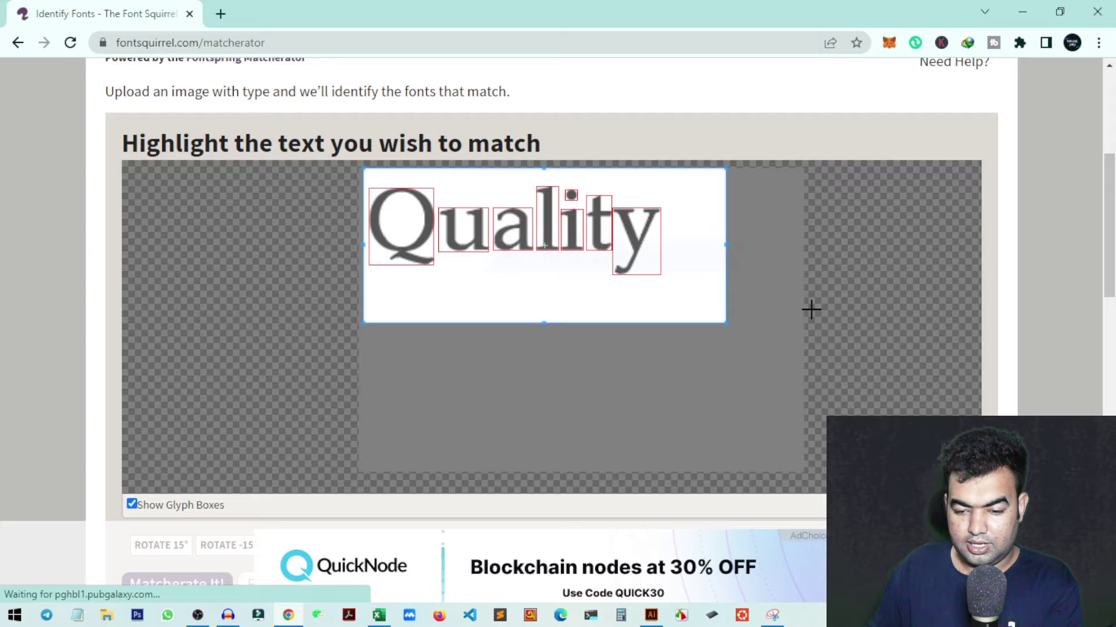
pyautogui.scroll(-4, 1060, 326)
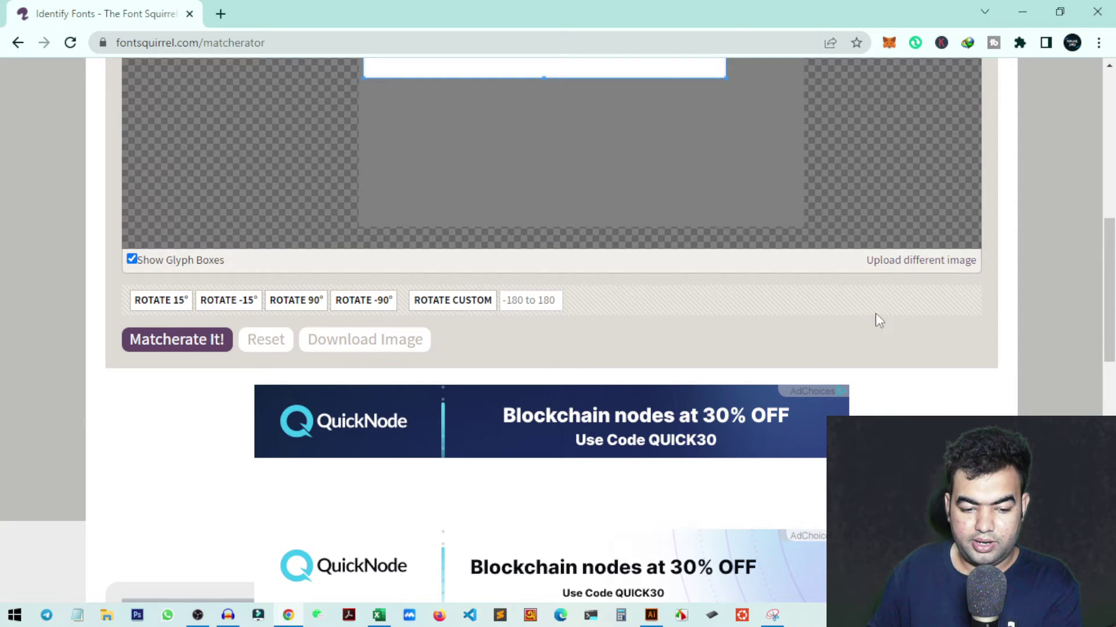
pyautogui.scroll(-3, 974, 368)
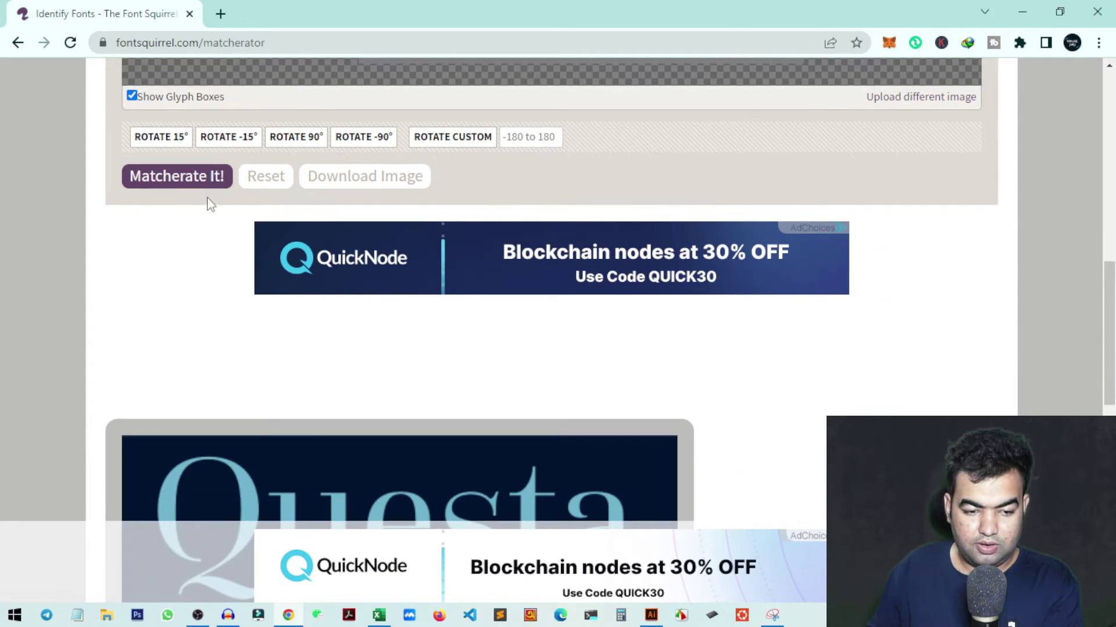
pyautogui.click(181, 184)
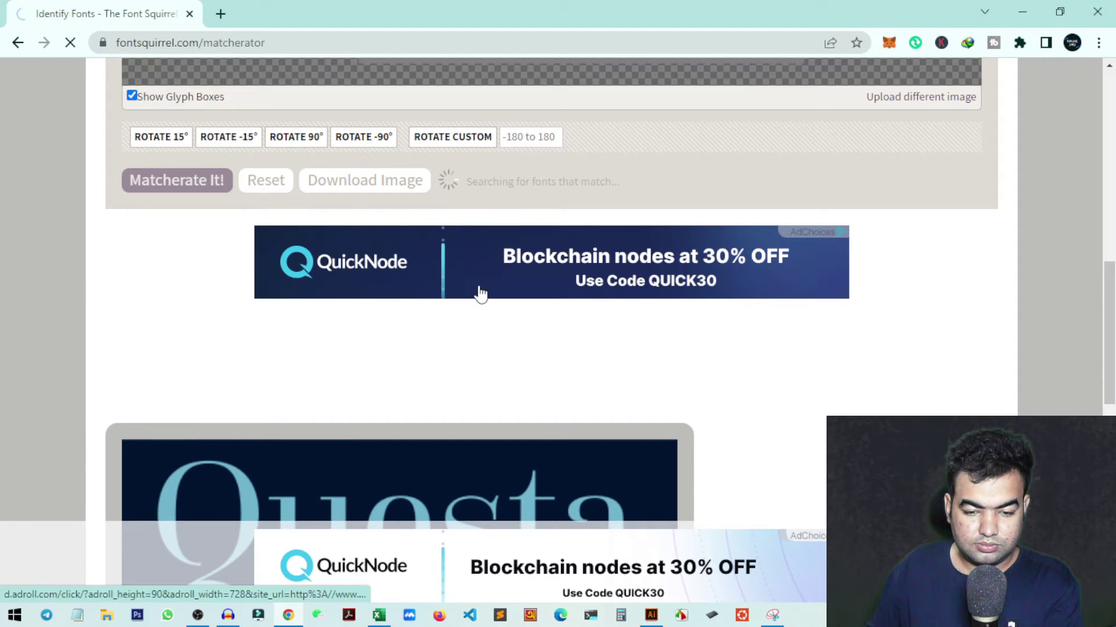
pyautogui.scroll(-5, 707, 372)
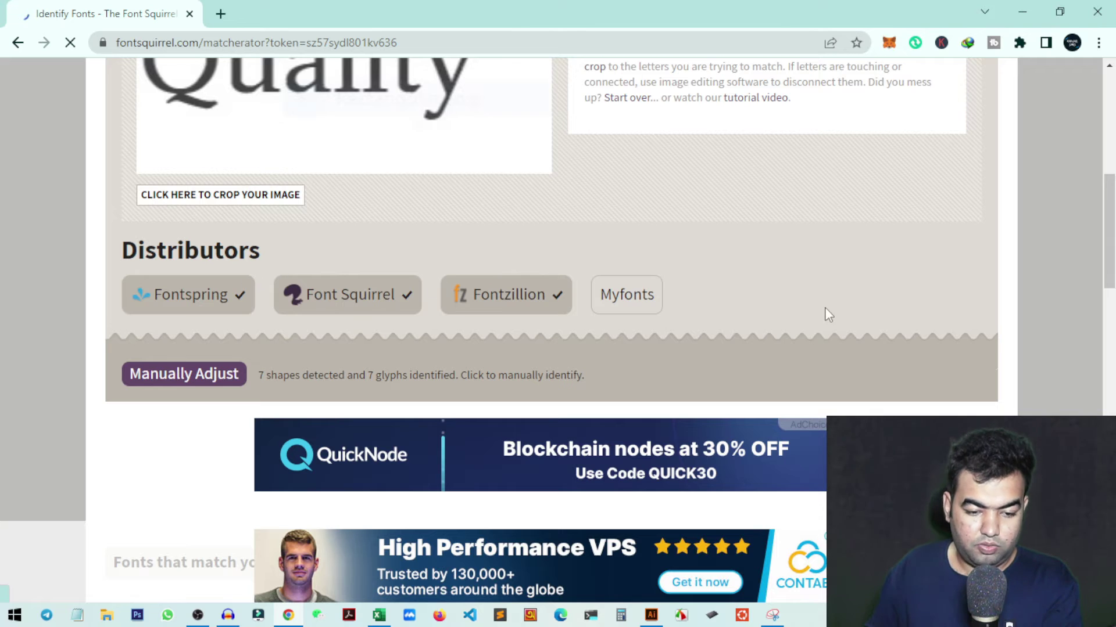
pyautogui.scroll(-7, 824, 308)
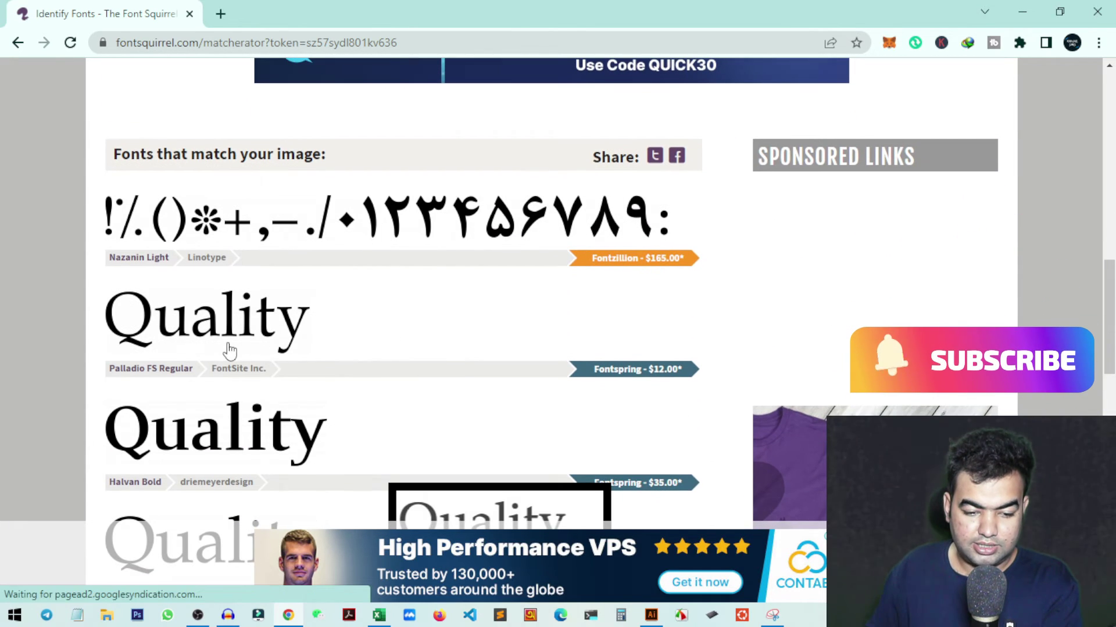
pyautogui.scroll(-2, 476, 360)
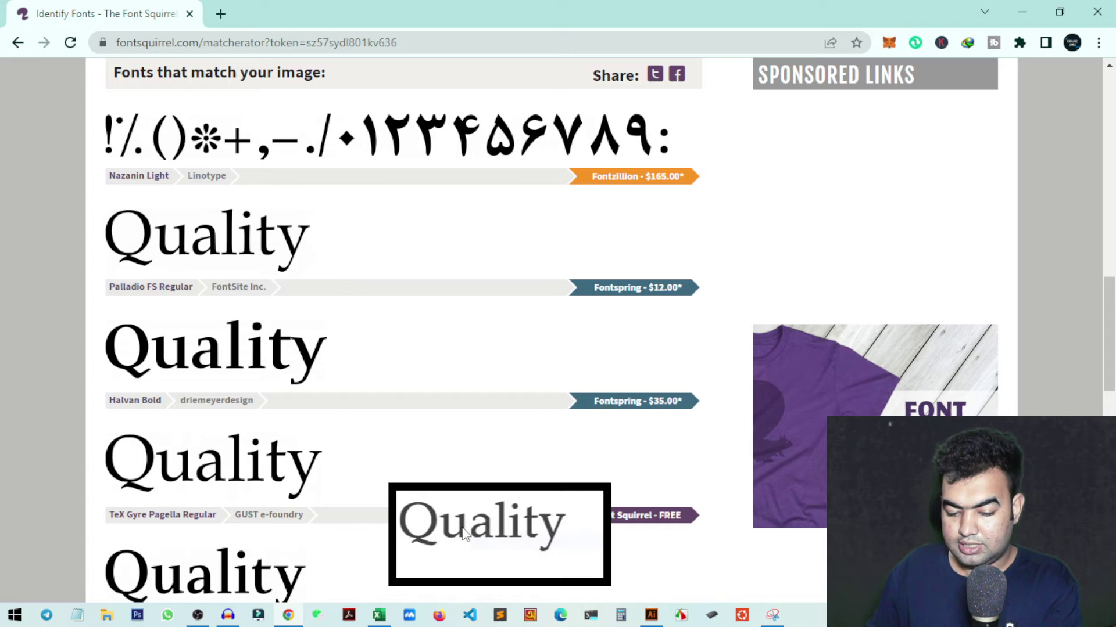
pyautogui.scroll(1, 488, 523)
pyautogui.scroll(-1, 512, 517)
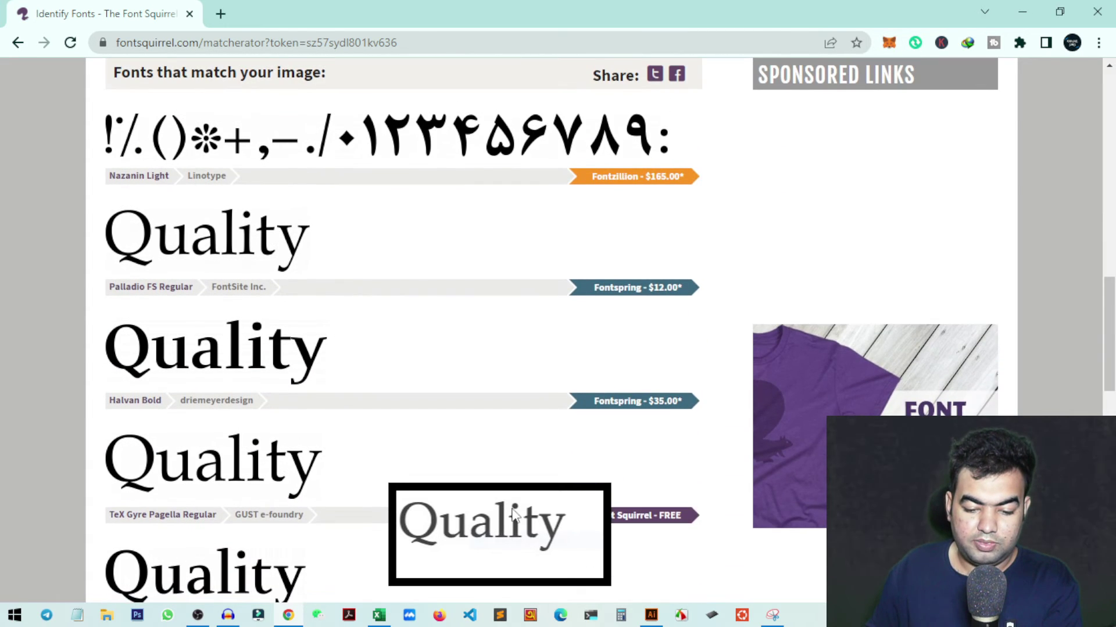
pyautogui.scroll(5, 523, 545)
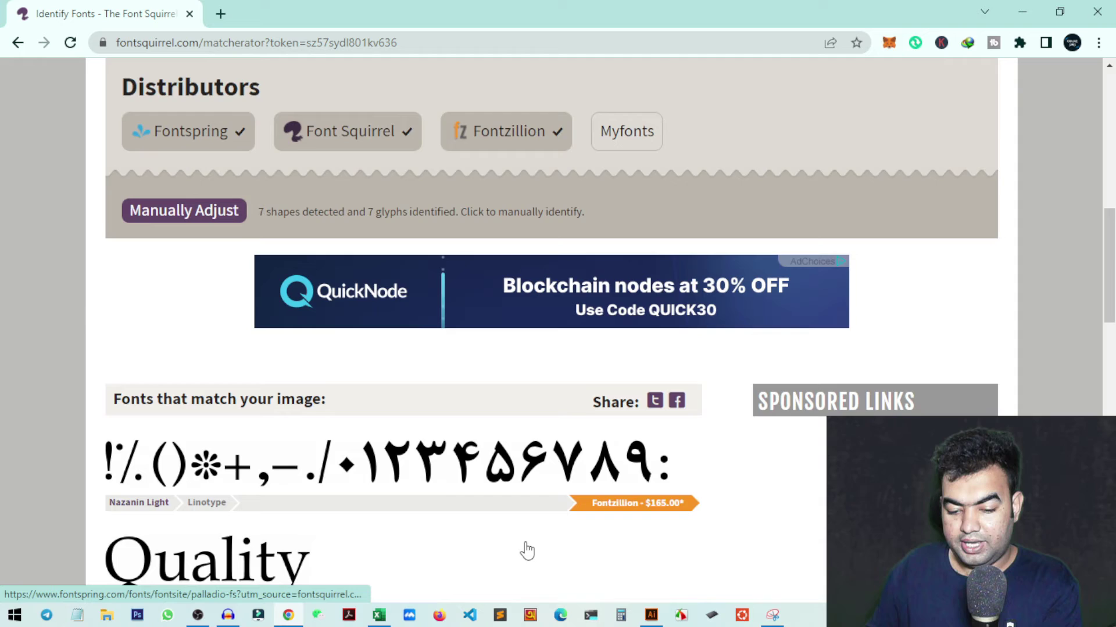
pyautogui.scroll(-4, 290, 377)
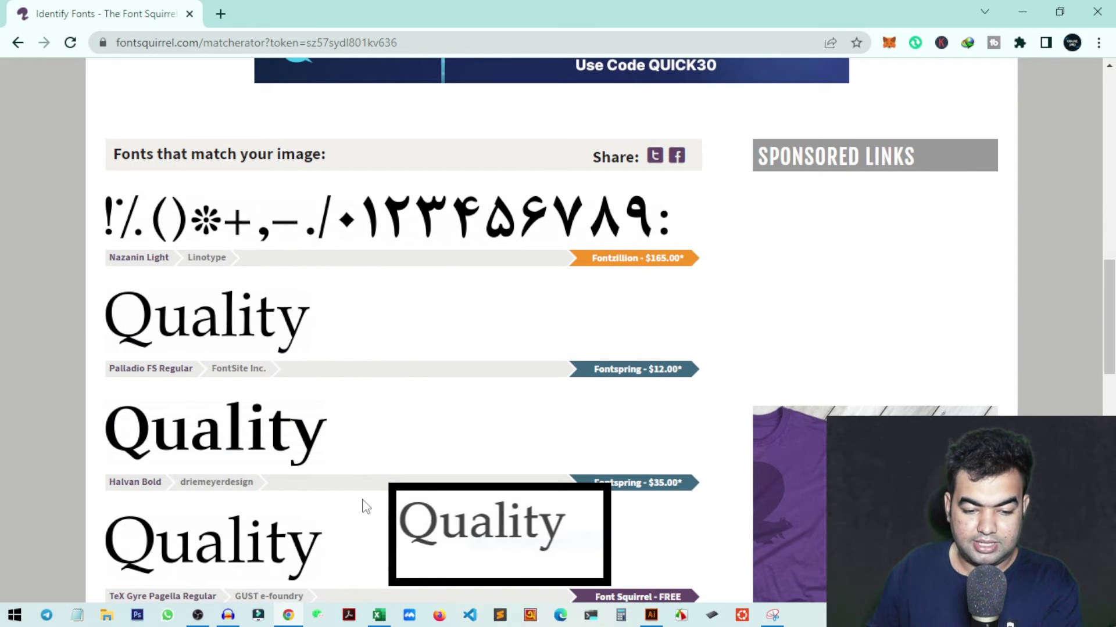
pyautogui.scroll(-1, 375, 449)
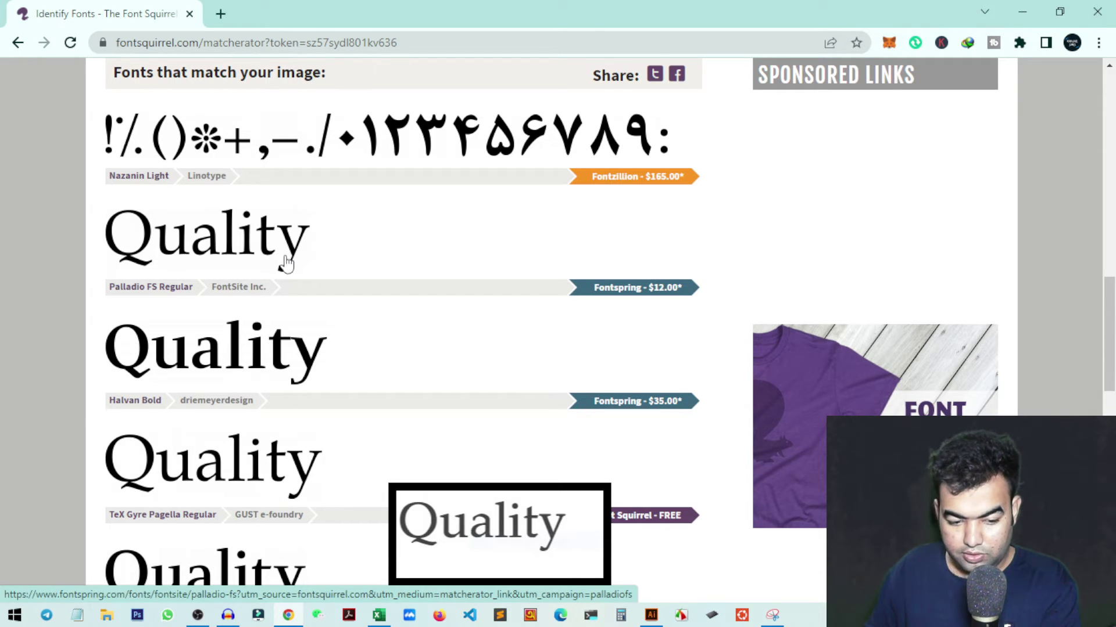
pyautogui.scroll(-2, 293, 266)
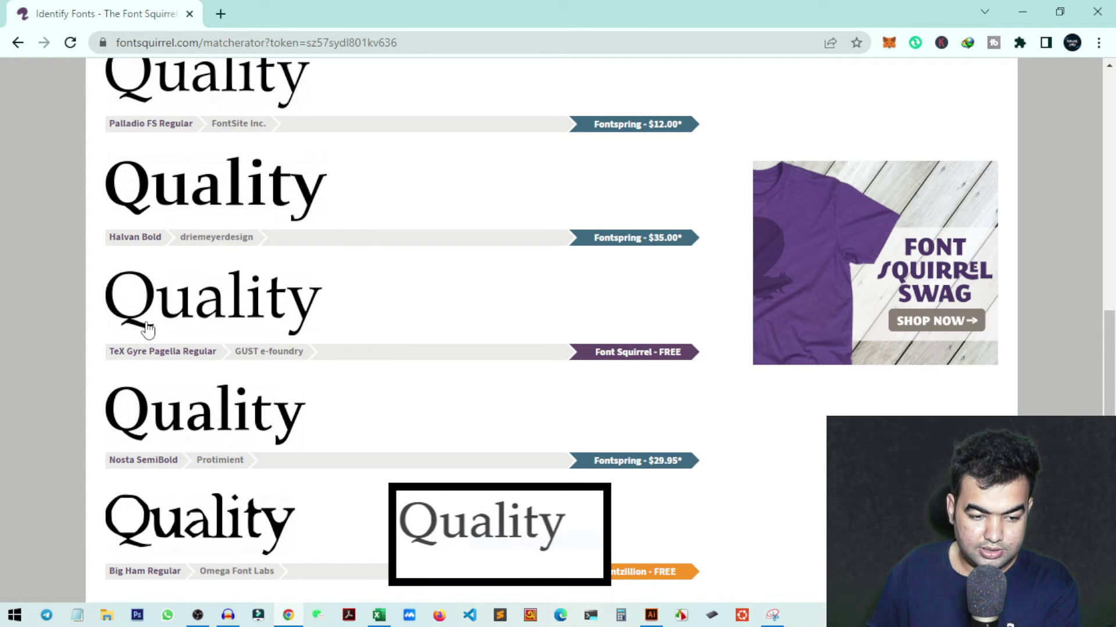
pyautogui.scroll(-1, 241, 393)
pyautogui.scroll(-2, 241, 394)
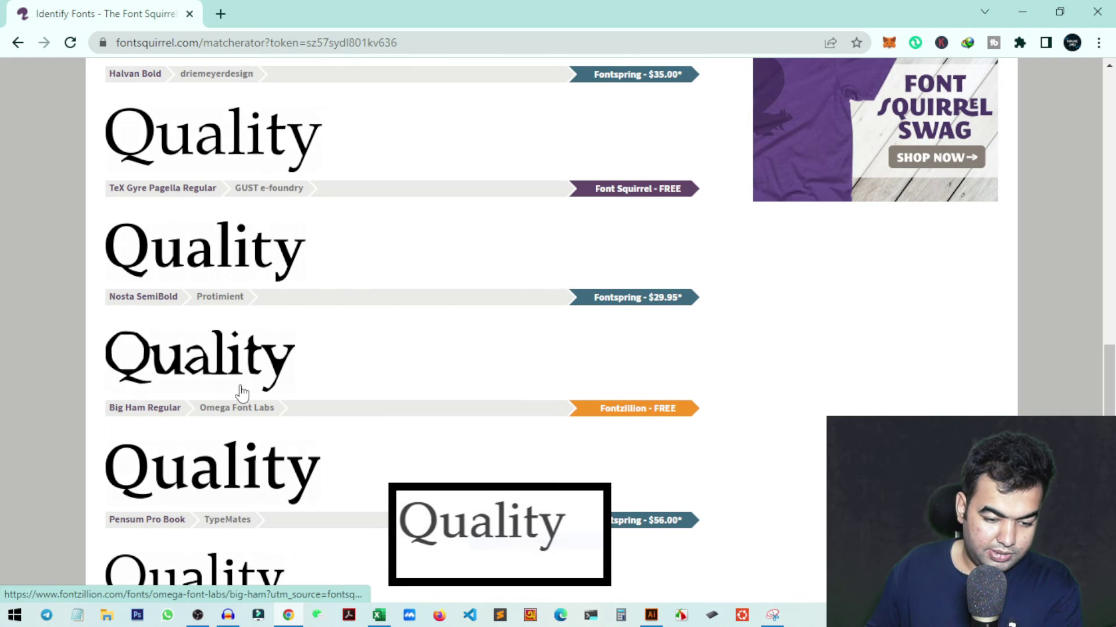
pyautogui.scroll(1, 362, 424)
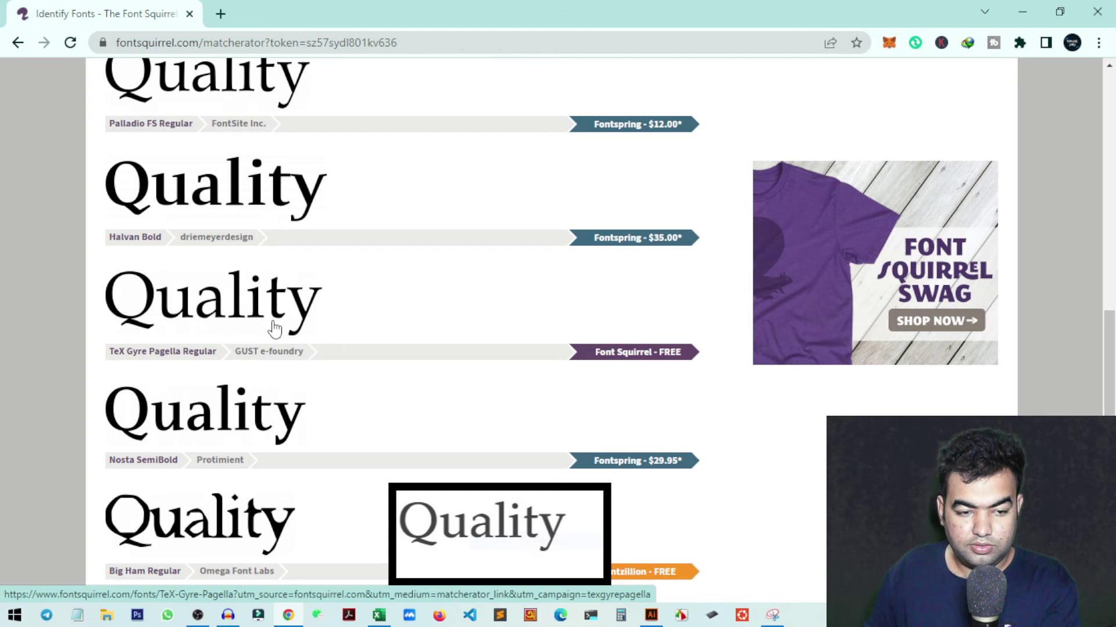
pyautogui.scroll(3, 274, 329)
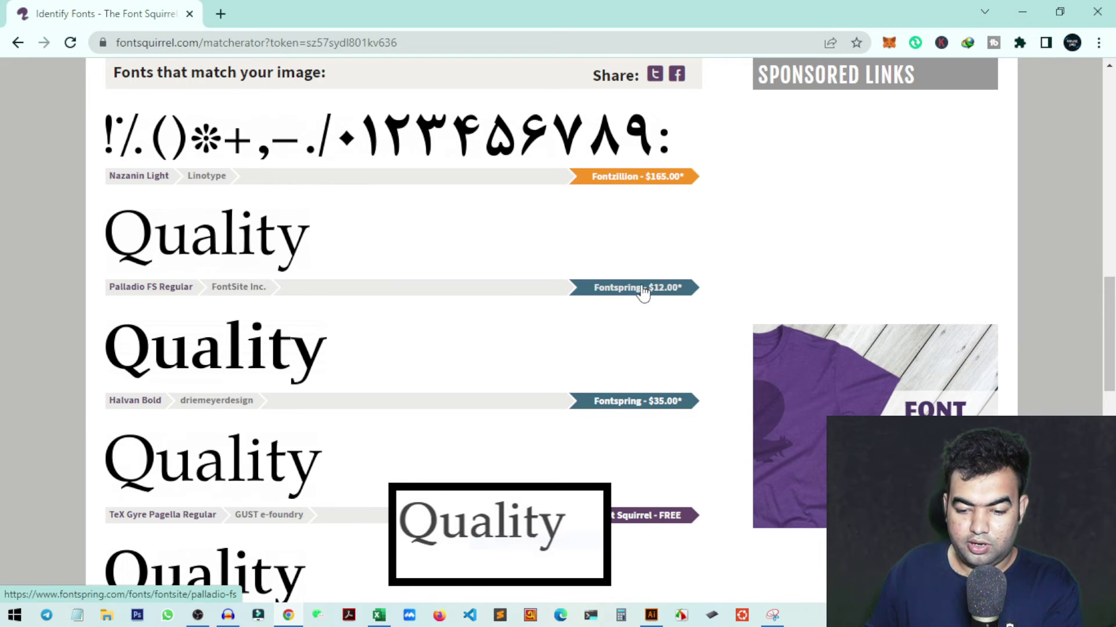
pyautogui.scroll(-3, 354, 324)
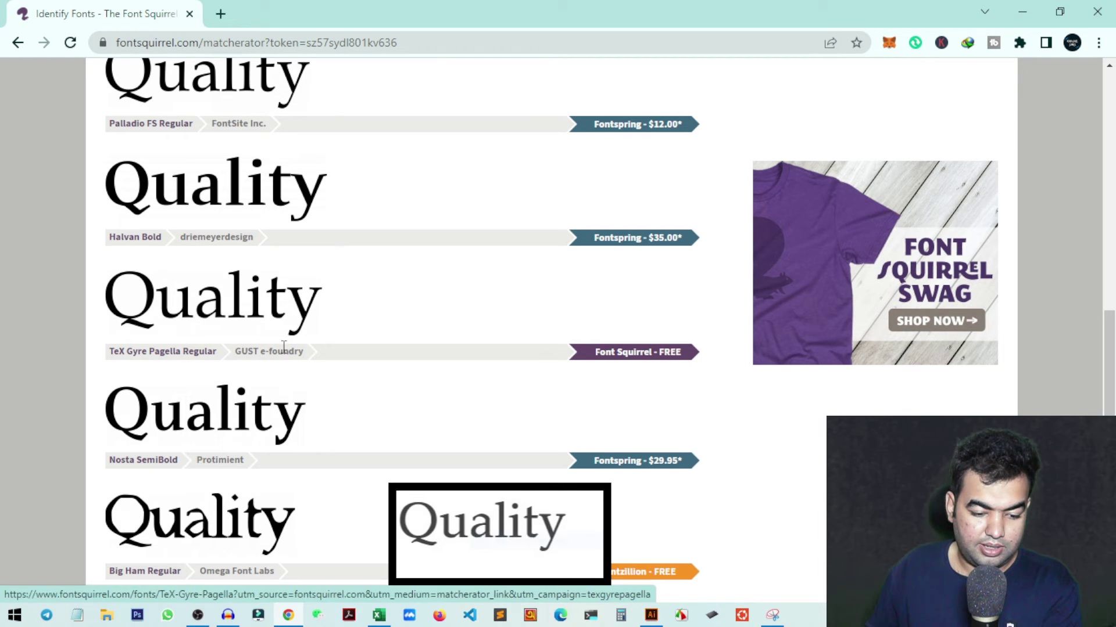
pyautogui.scroll(-2, 329, 278)
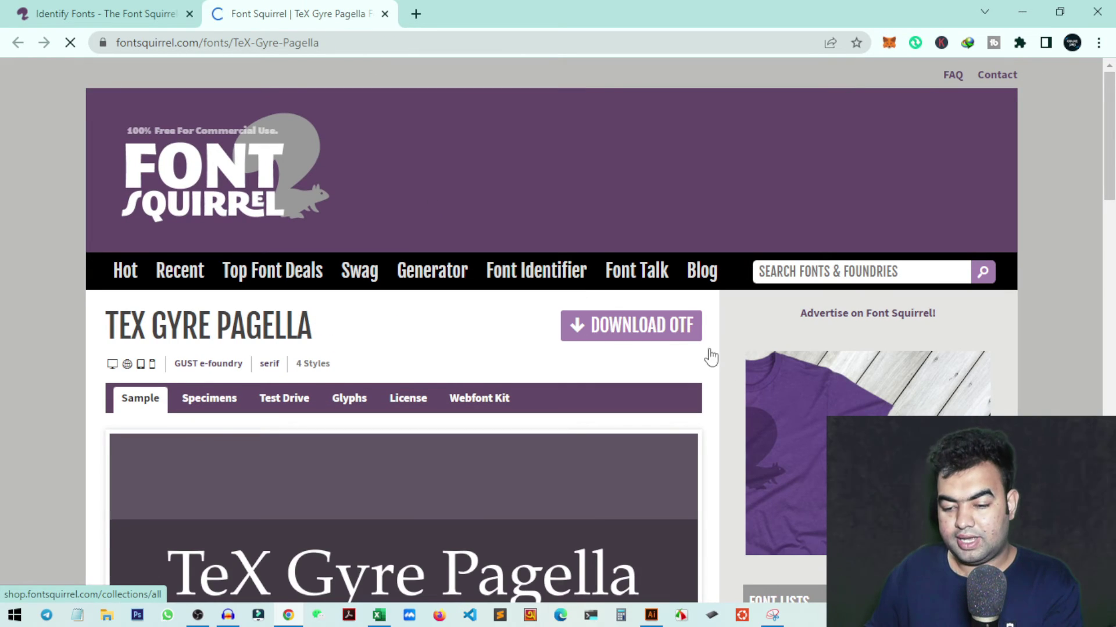
# Download the TeX Gyre Pagella OTF files and open TeX-Gyre-Pagella.zip
pyautogui.scroll(-4, 716, 335)
pyautogui.scroll(1, 695, 237)
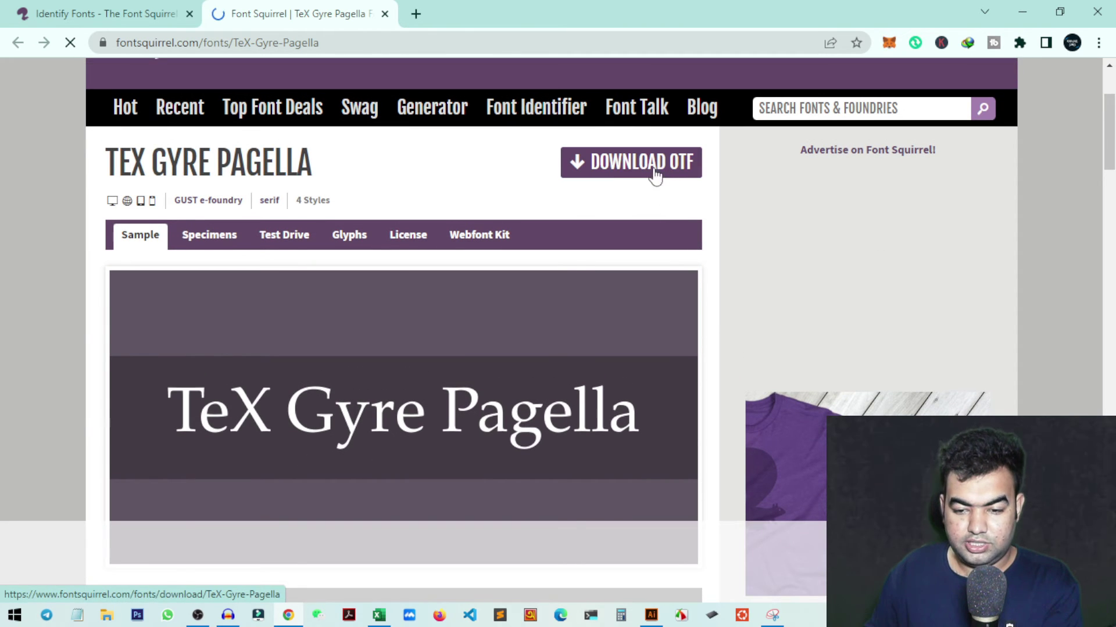
pyautogui.click(617, 173)
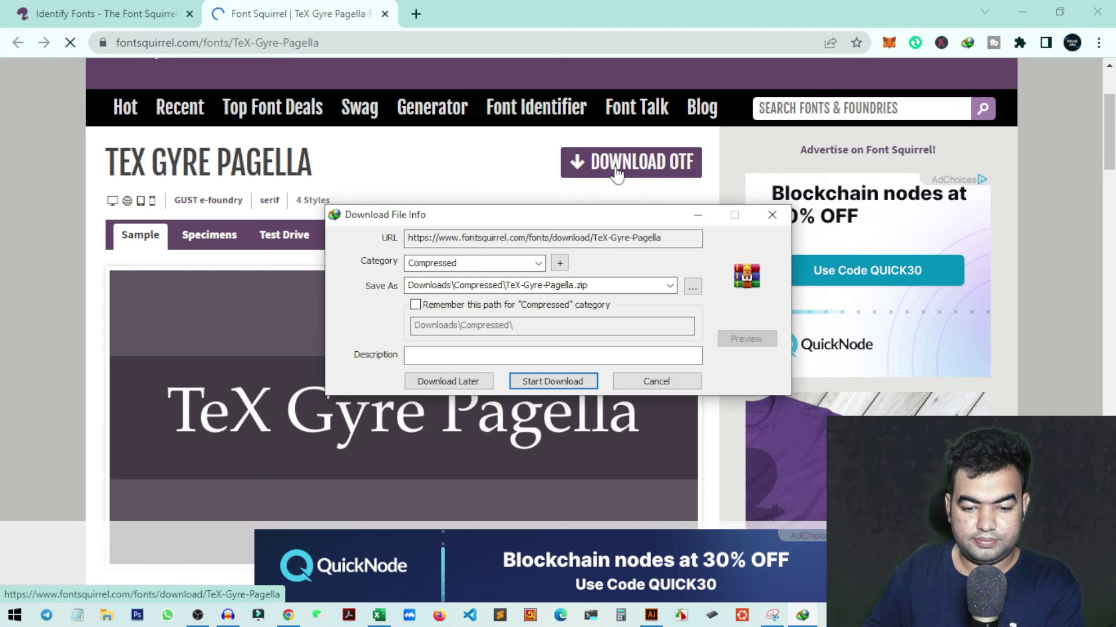
pyautogui.click(566, 381)
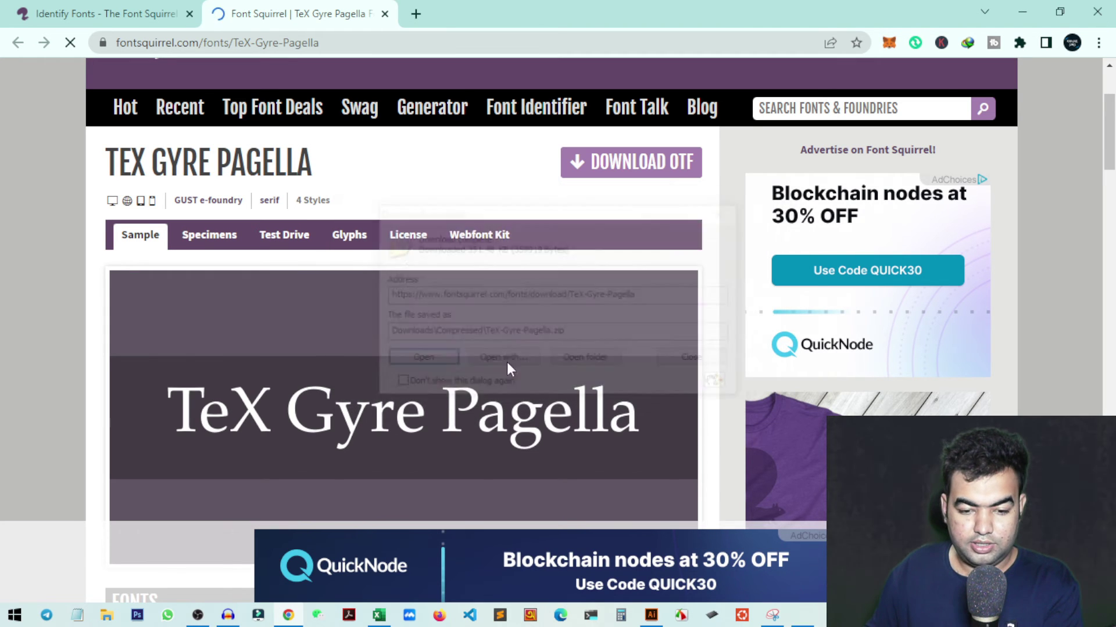
pyautogui.click(432, 358)
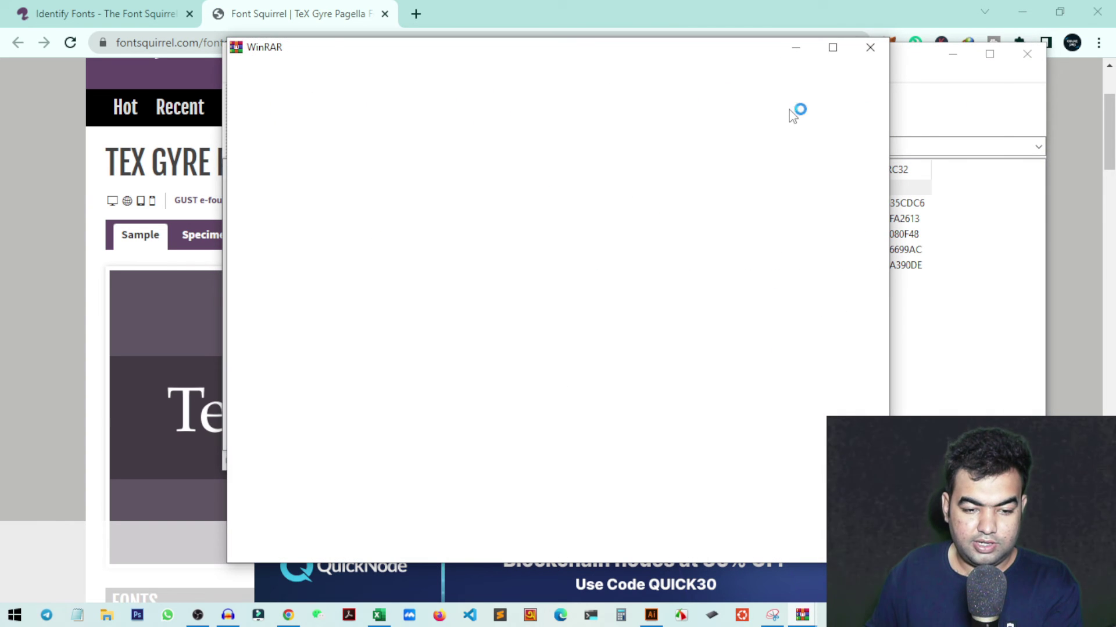
# Preview and install TeXGyrePagella-Bold from the archive, then return to the Chrome match results
pyautogui.click(870, 47)
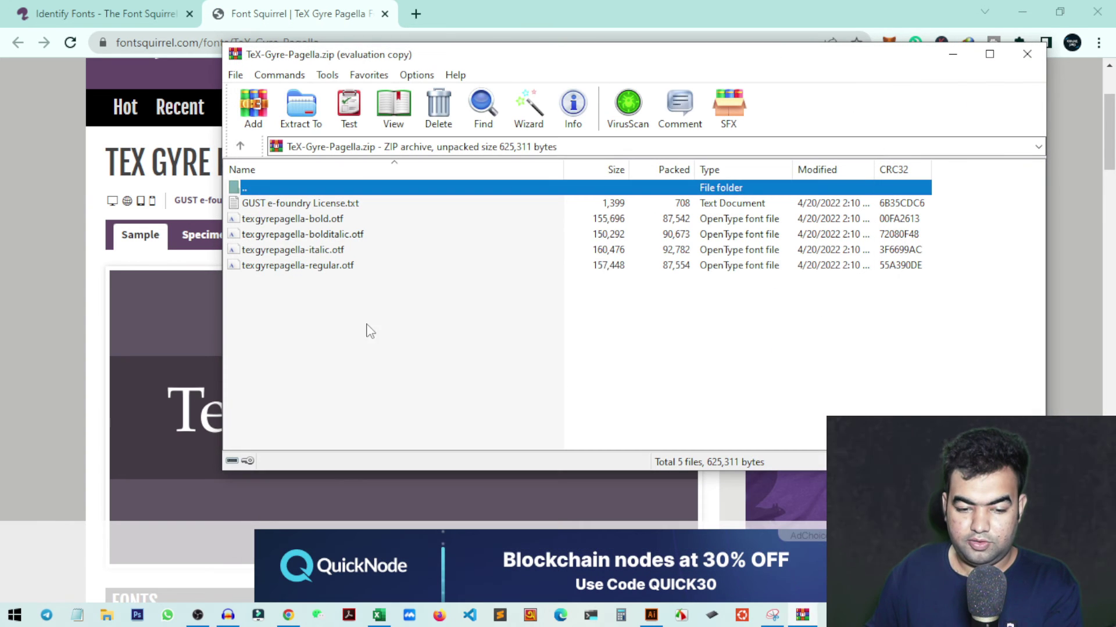
pyautogui.moveTo(341, 312); pyautogui.dragTo(253, 219)
pyautogui.doubleClick(273, 219)
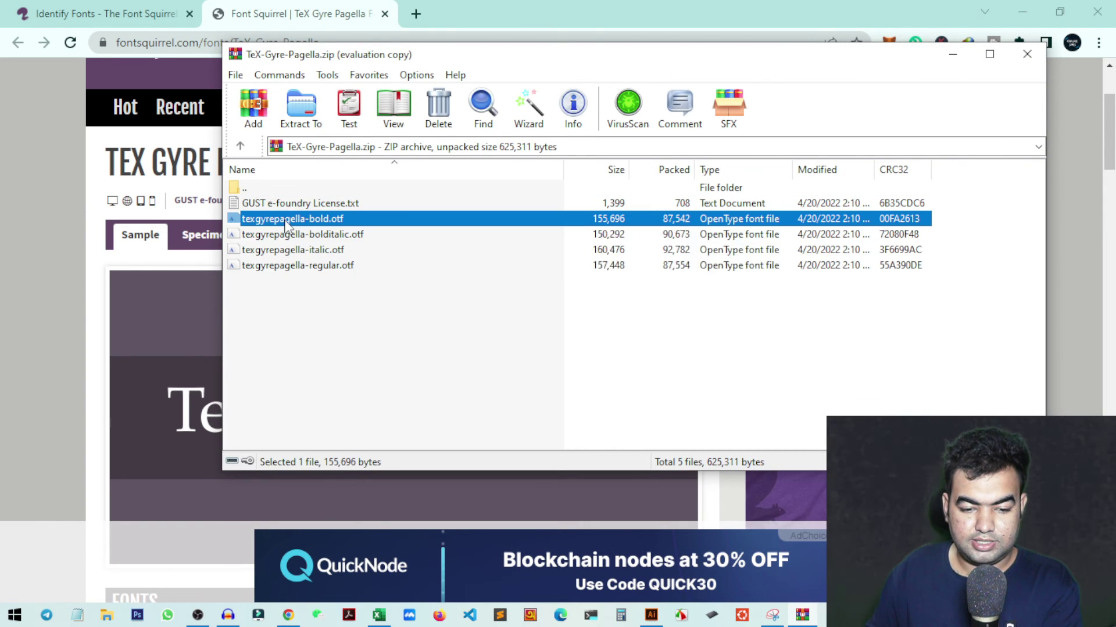
pyautogui.click(135, 107)
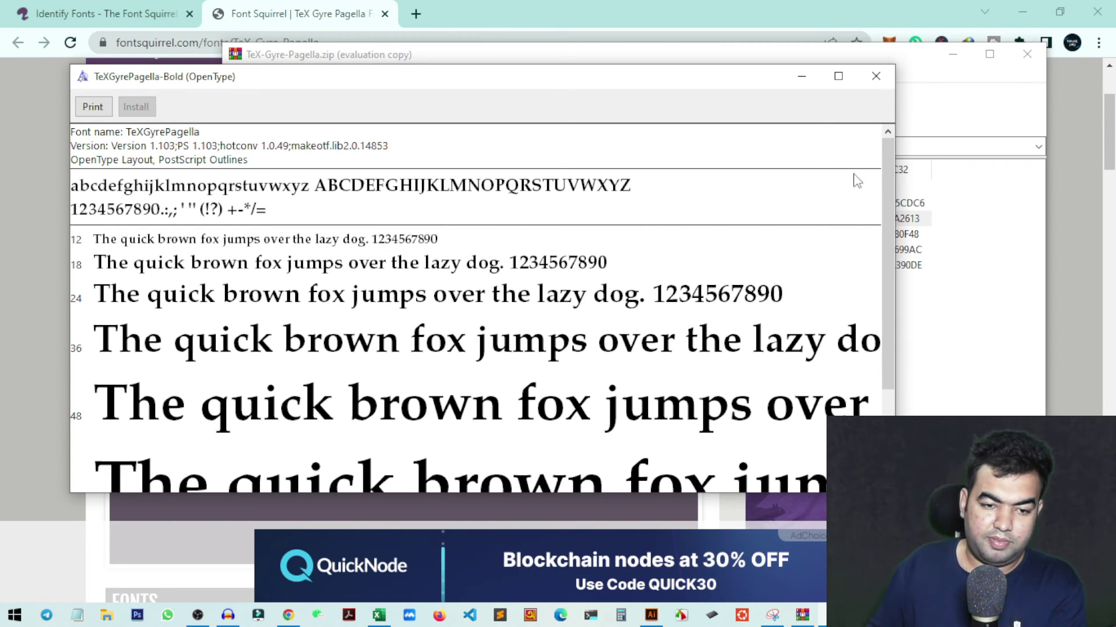
pyautogui.click(366, 7)
pyautogui.click(104, 13)
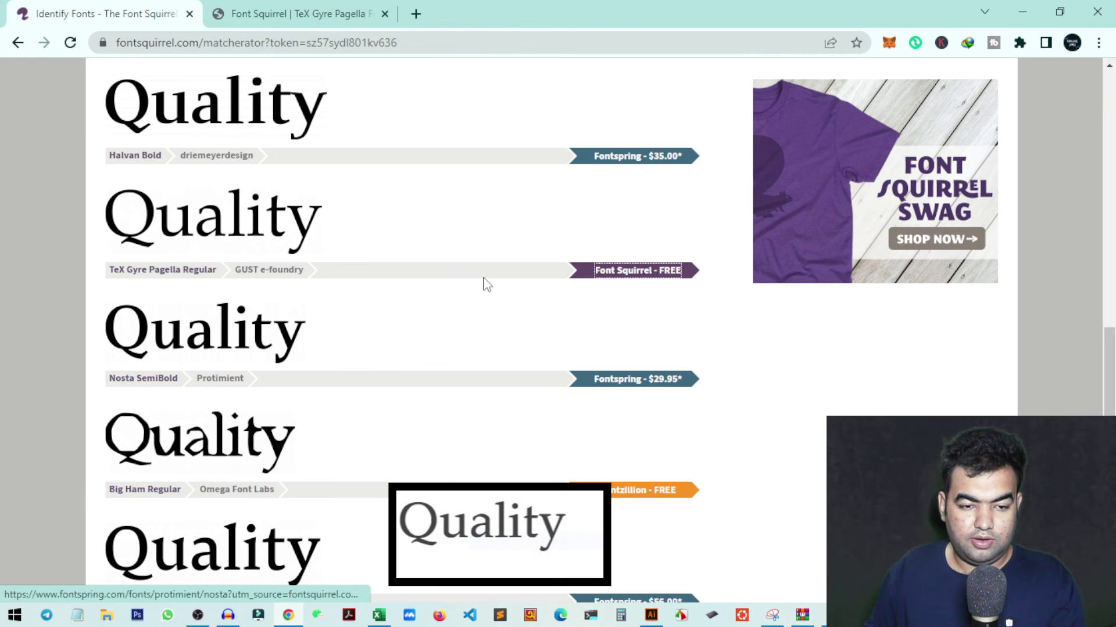
# Switch to Manually Adjust and tick the 'Only Free Fonts' option
pyautogui.scroll(-4, 791, 368)
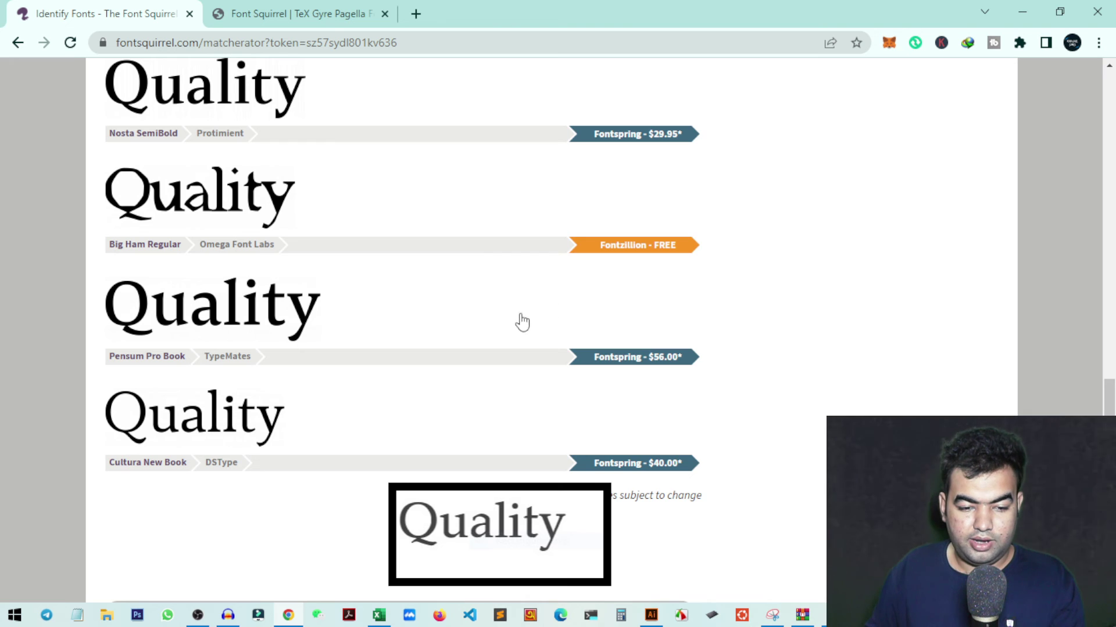
pyautogui.scroll(4, 522, 322)
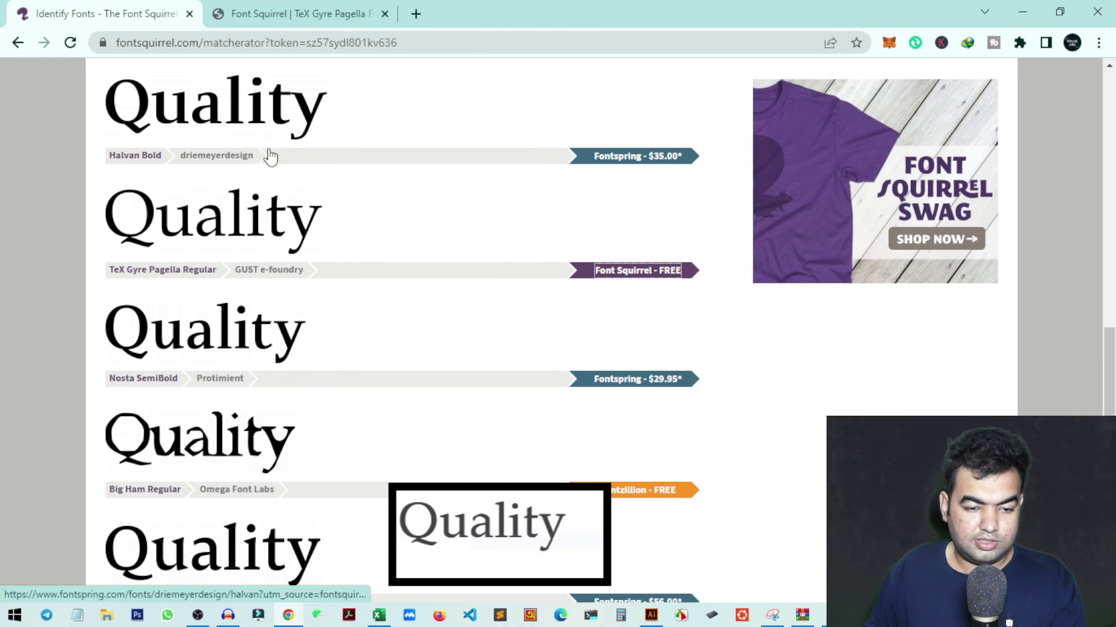
pyautogui.scroll(8, 304, 263)
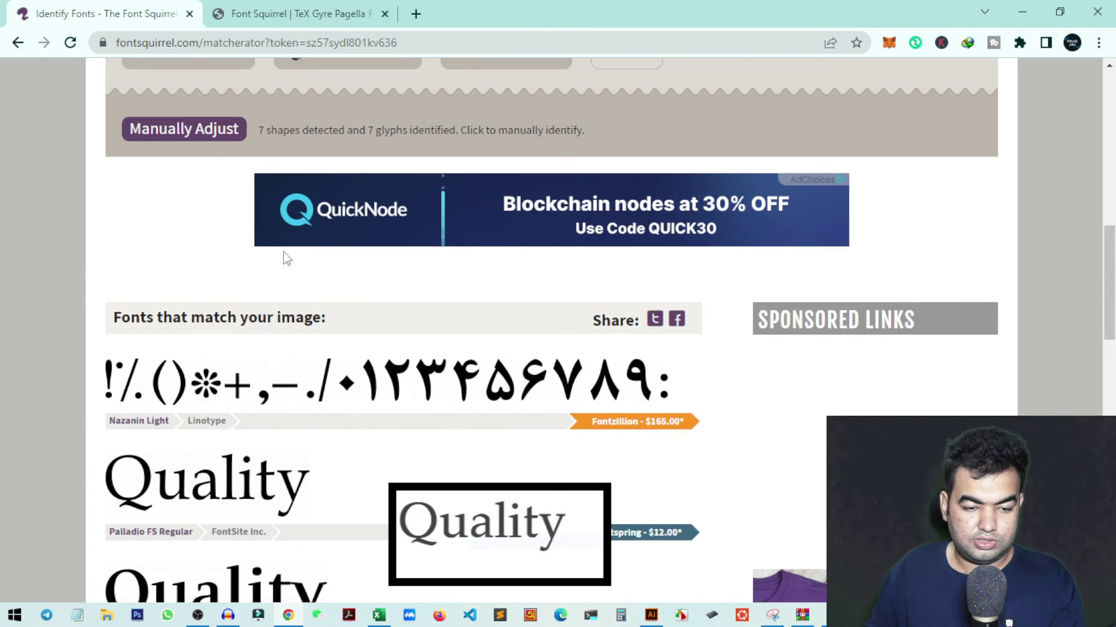
pyautogui.scroll(4, 215, 305)
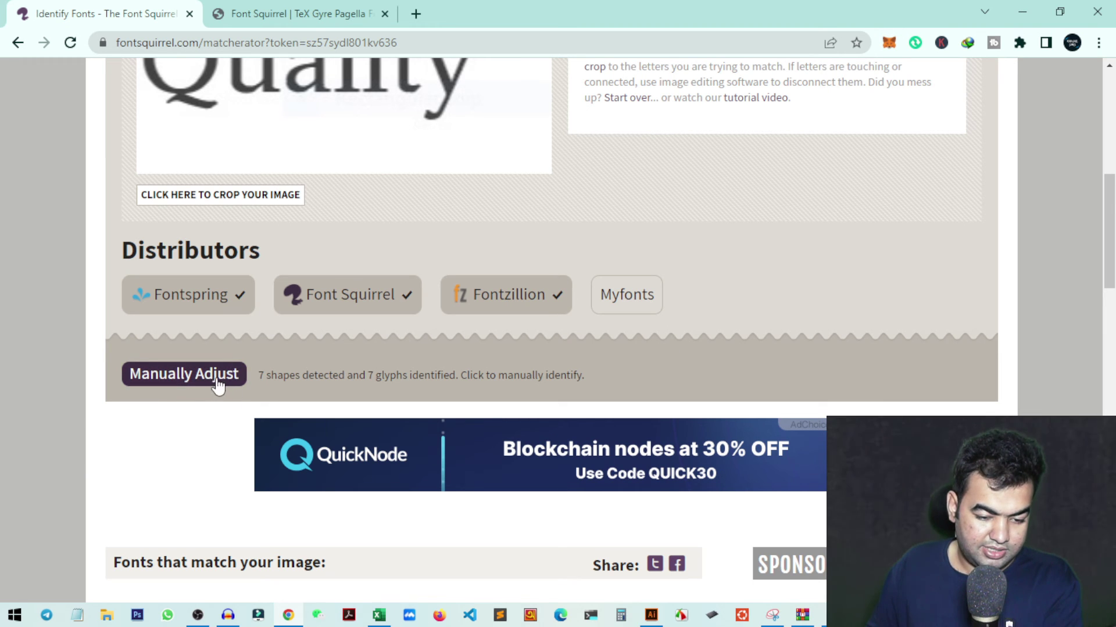
pyautogui.click(185, 382)
pyautogui.scroll(-6, 267, 372)
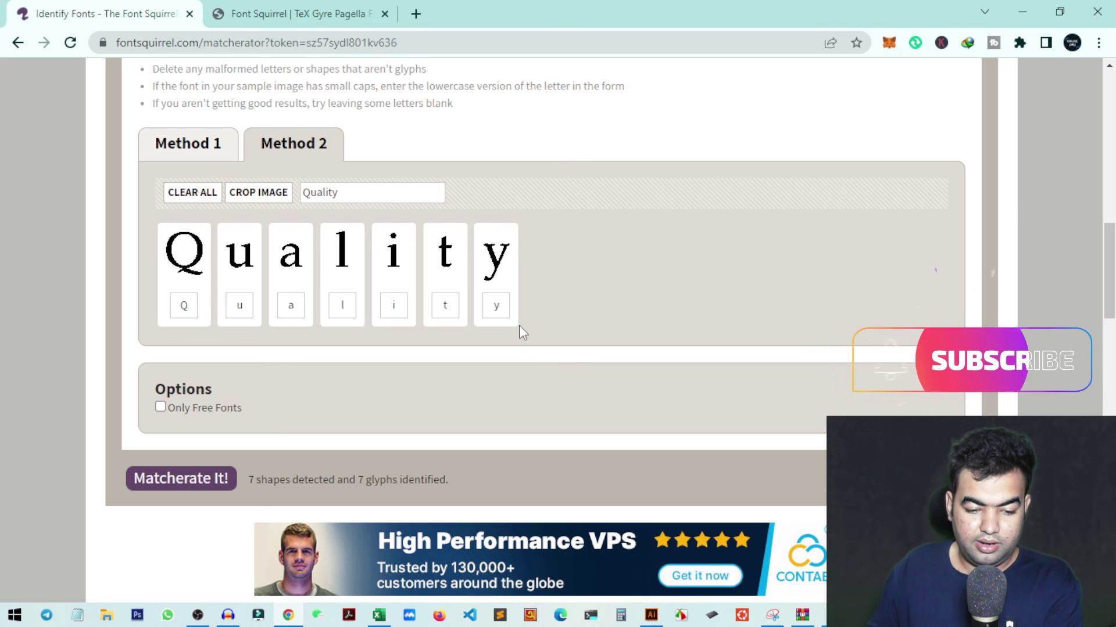
pyautogui.scroll(-1, 519, 327)
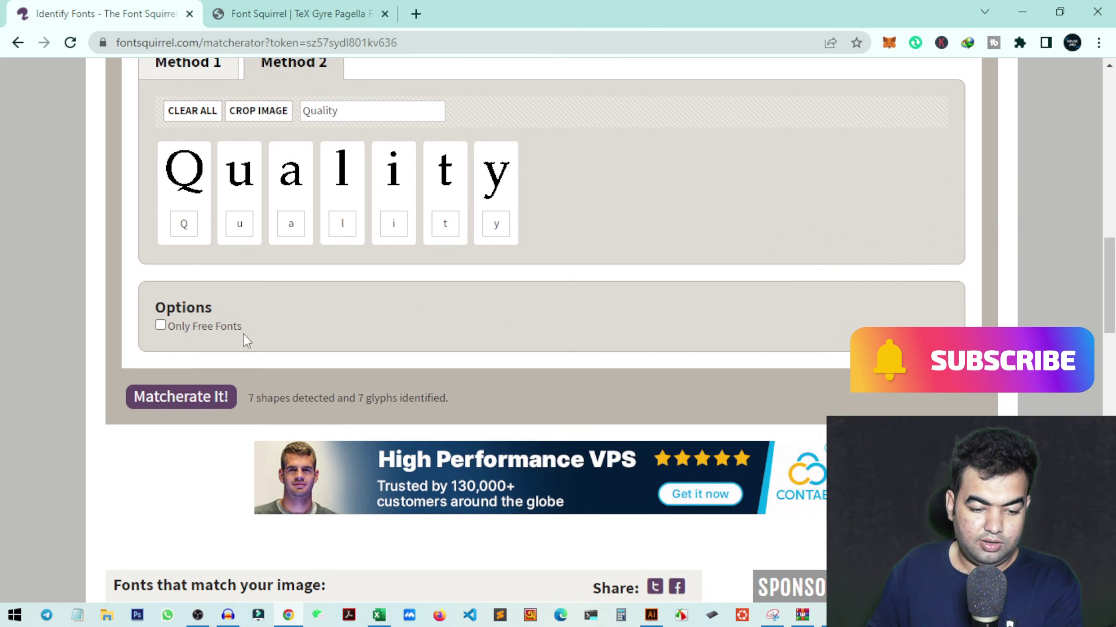
pyautogui.click(162, 326)
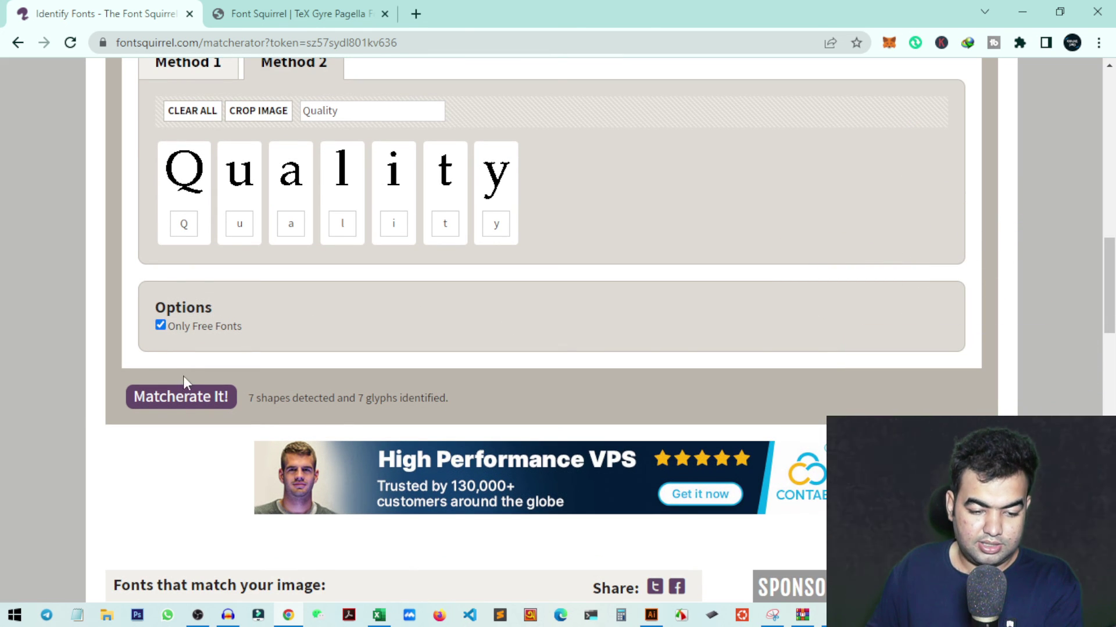
pyautogui.click(219, 397)
pyautogui.scroll(-5, 587, 326)
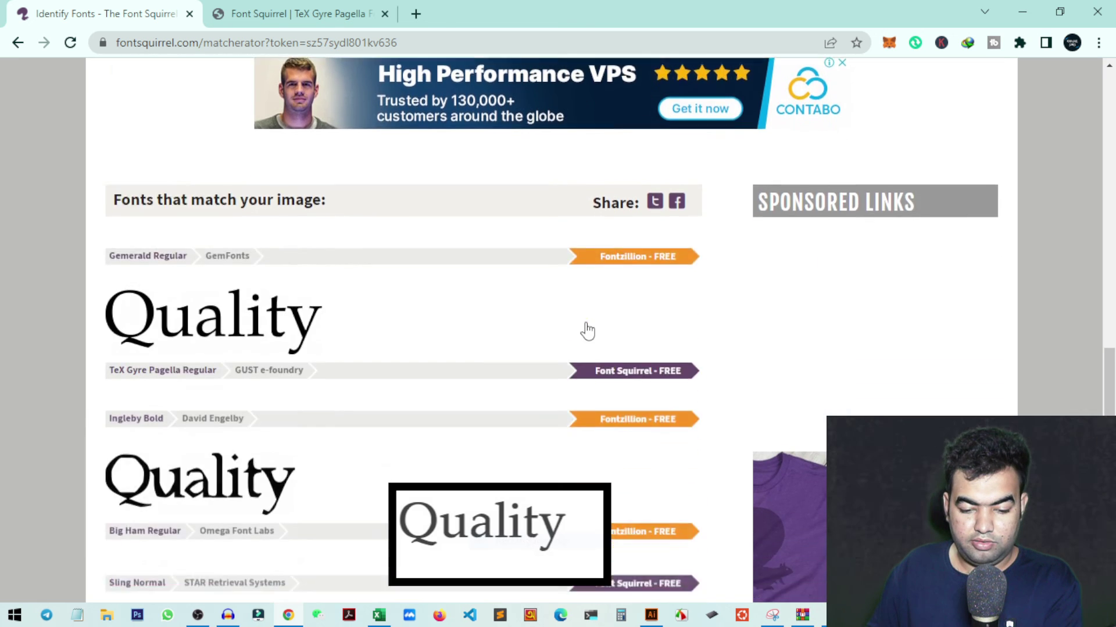
pyautogui.scroll(-3, 581, 331)
pyautogui.scroll(2, 653, 410)
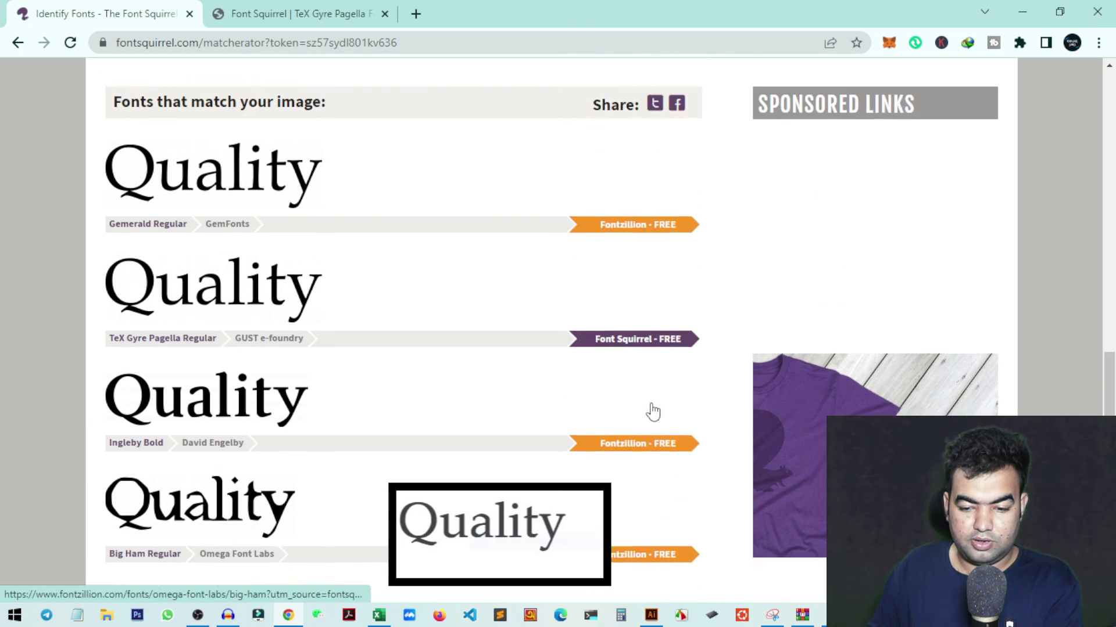
pyautogui.scroll(-3, 661, 285)
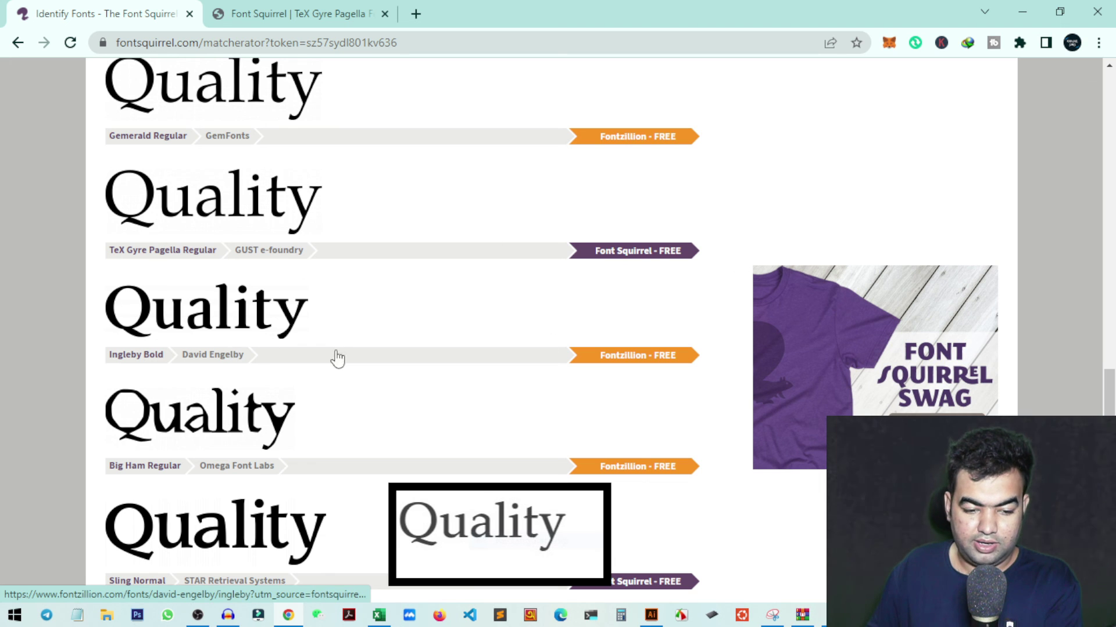
pyautogui.scroll(-5, 337, 358)
pyautogui.scroll(5, 476, 354)
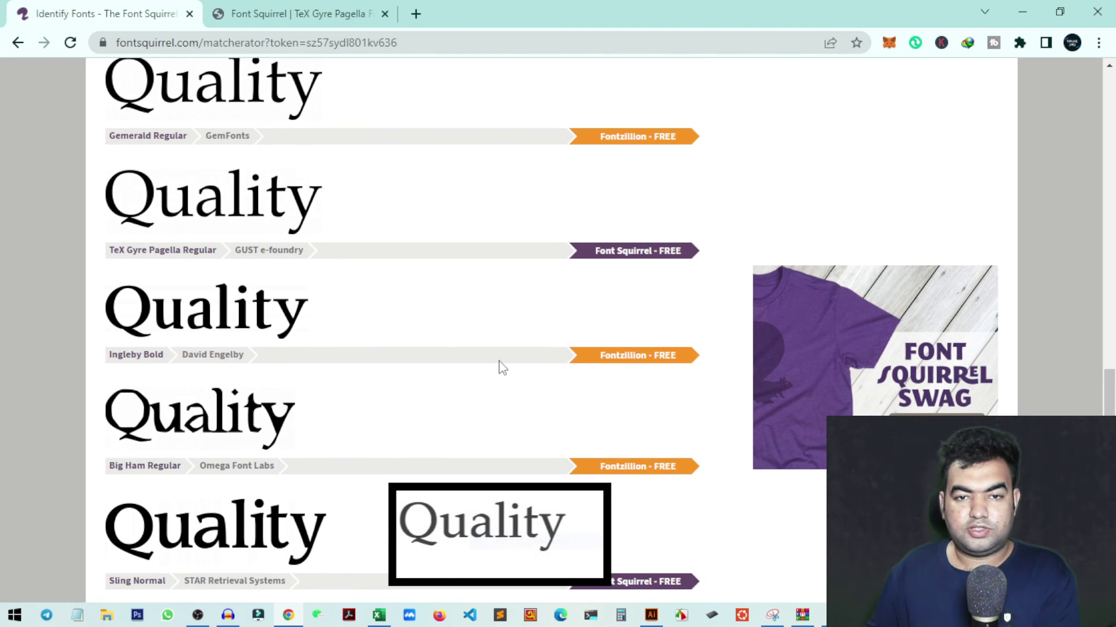